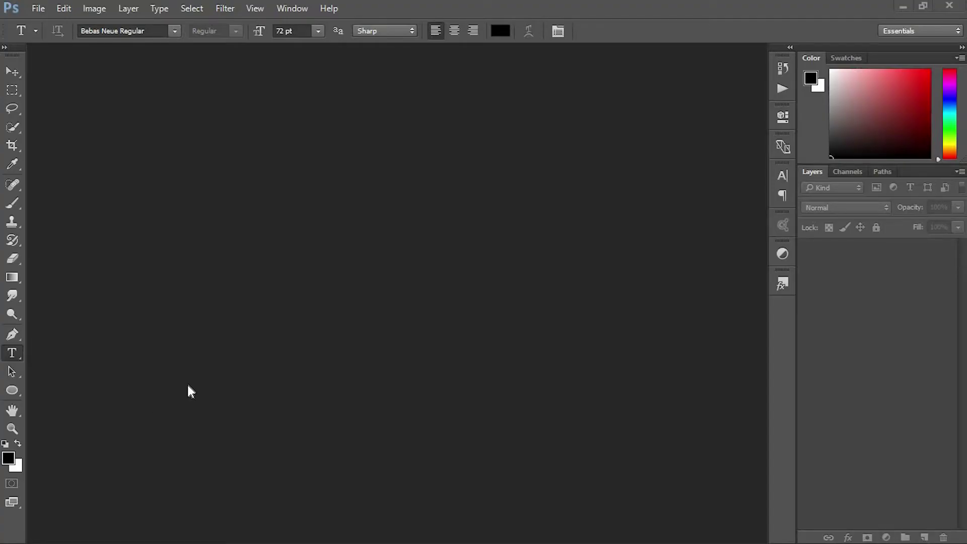
Step: Create a new 1920×1080 px document
click(39, 8)
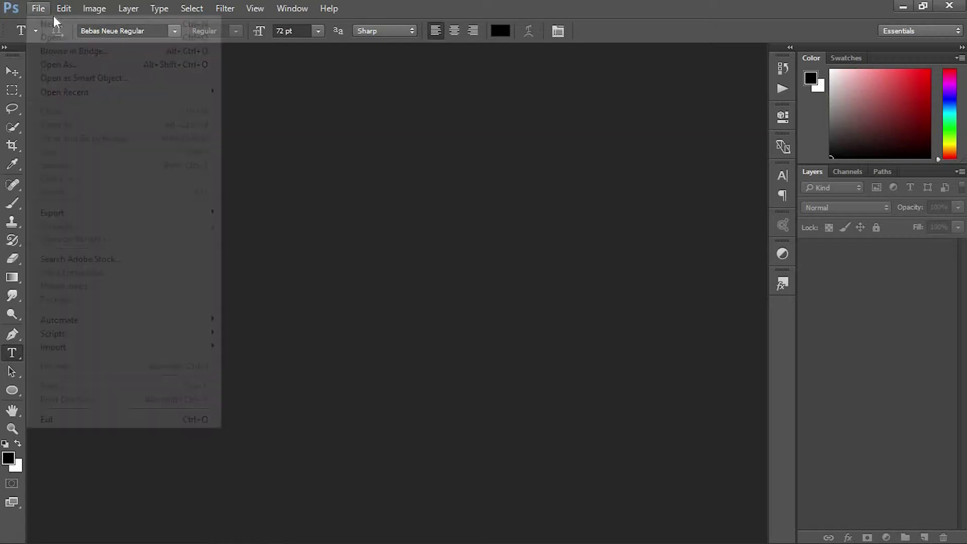
click(64, 26)
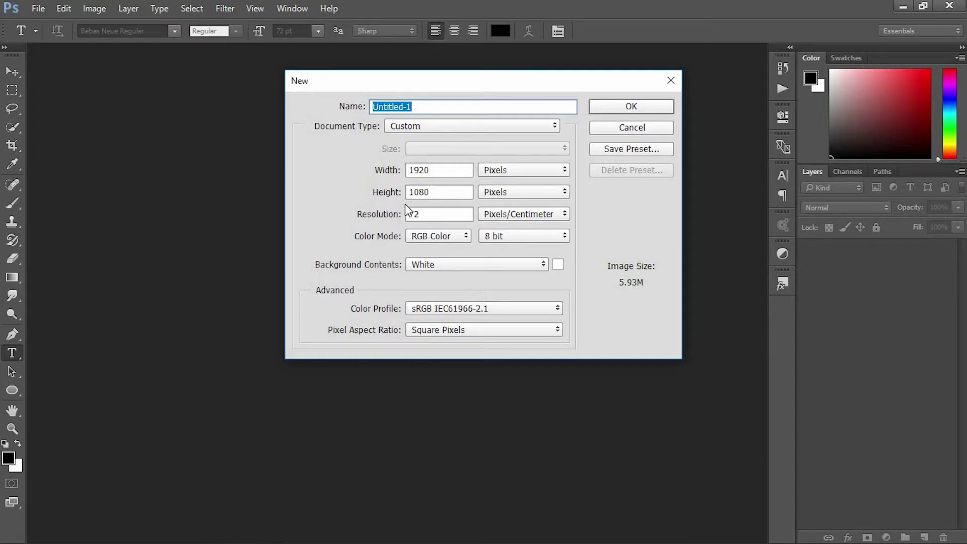
click(630, 108)
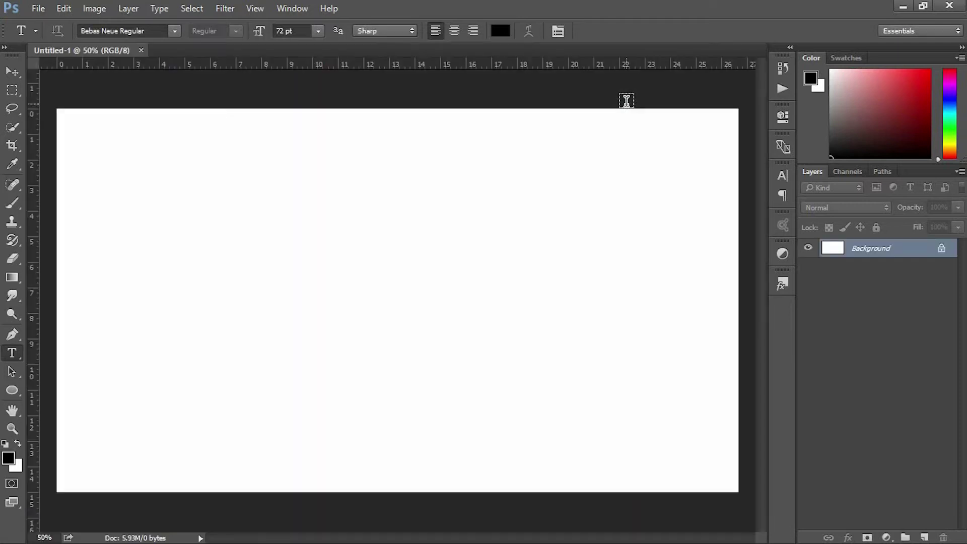
Step: Set the foreground to black and fill the Background with it
click(9, 459)
click(865, 124)
key(alt+BackSpace)
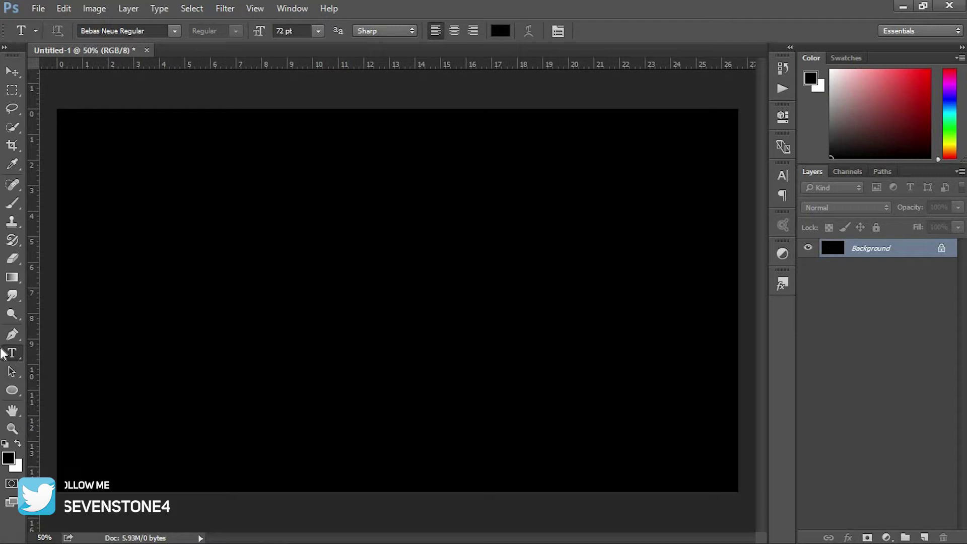
mouse_move(8, 357)
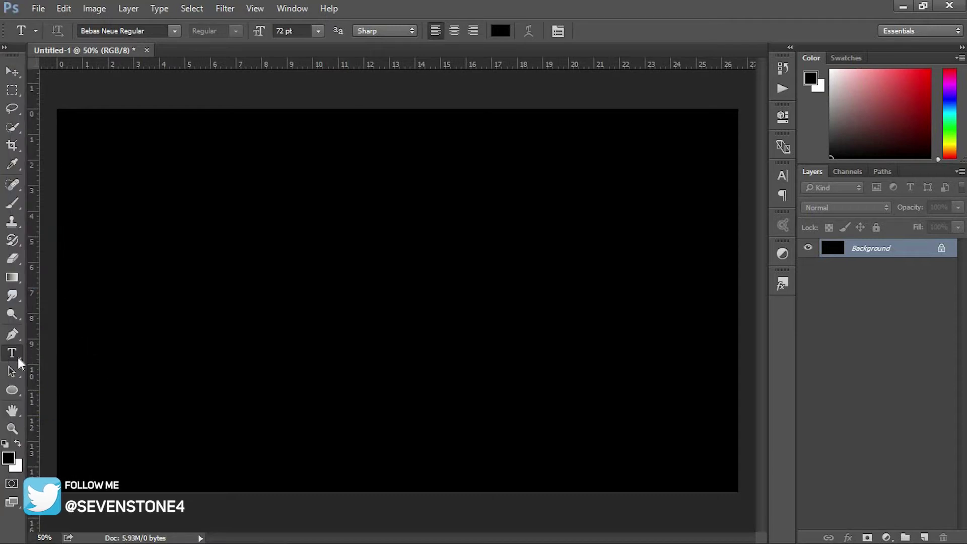
Step: Type GAMER on the canvas in white (ffffff) with the Horizontal Type tool
drag(16, 361, 56, 363)
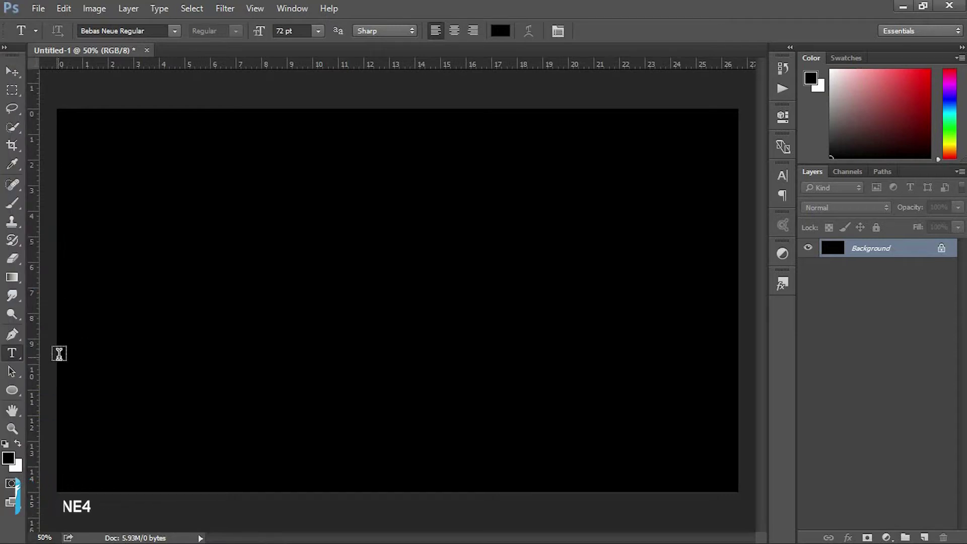
click(500, 31)
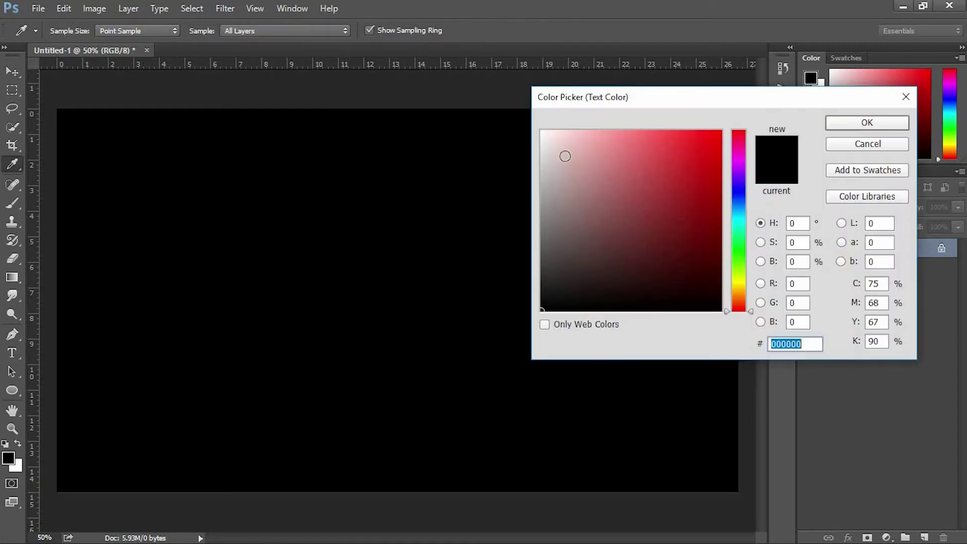
text(ffffff)
click(858, 122)
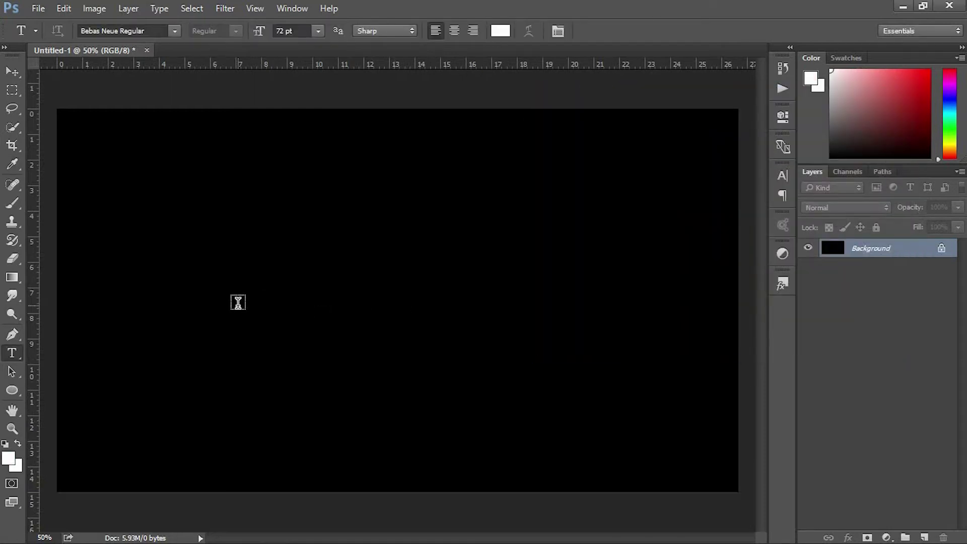
click(238, 302)
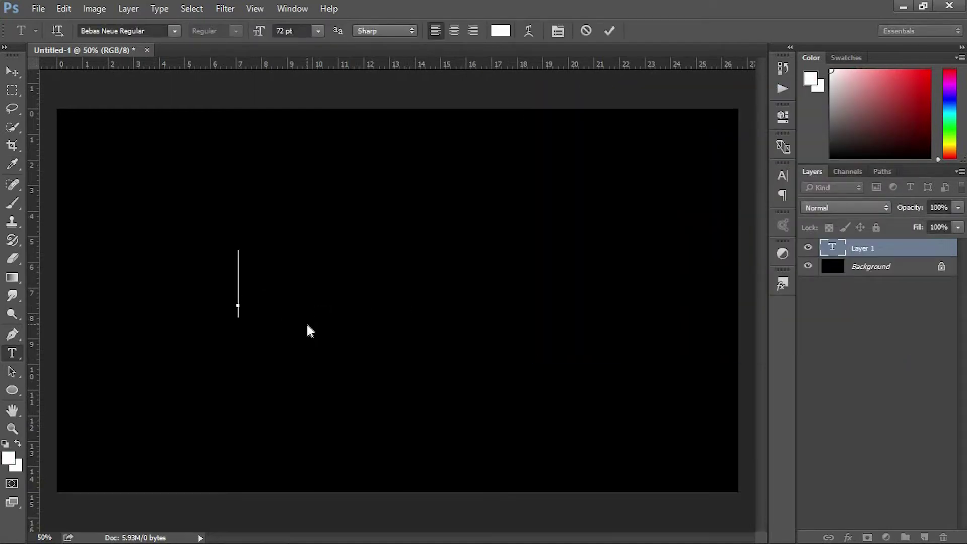
text(GA)
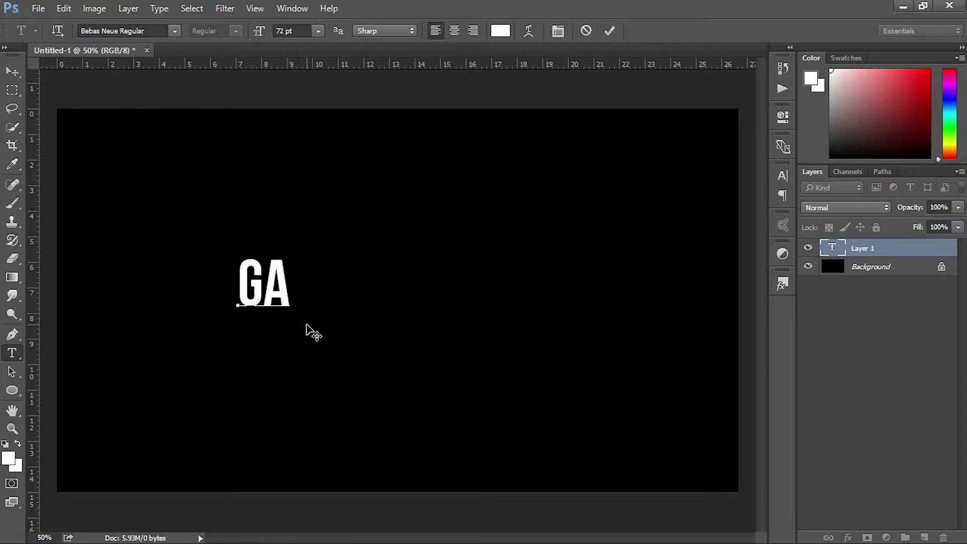
text(MER)
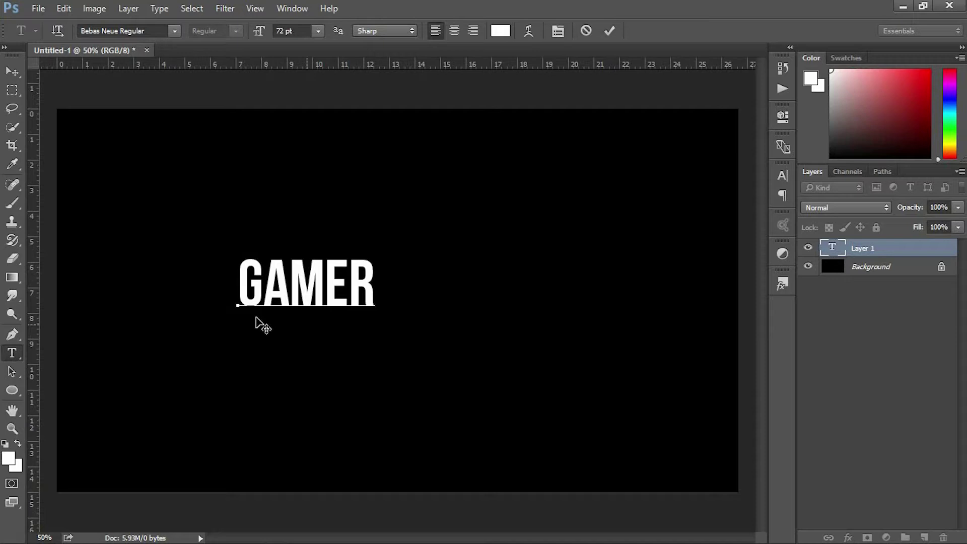
Step: Scale the GAMER text up about 232% and centre it on the canvas
click(12, 71)
drag(318, 296, 410, 302)
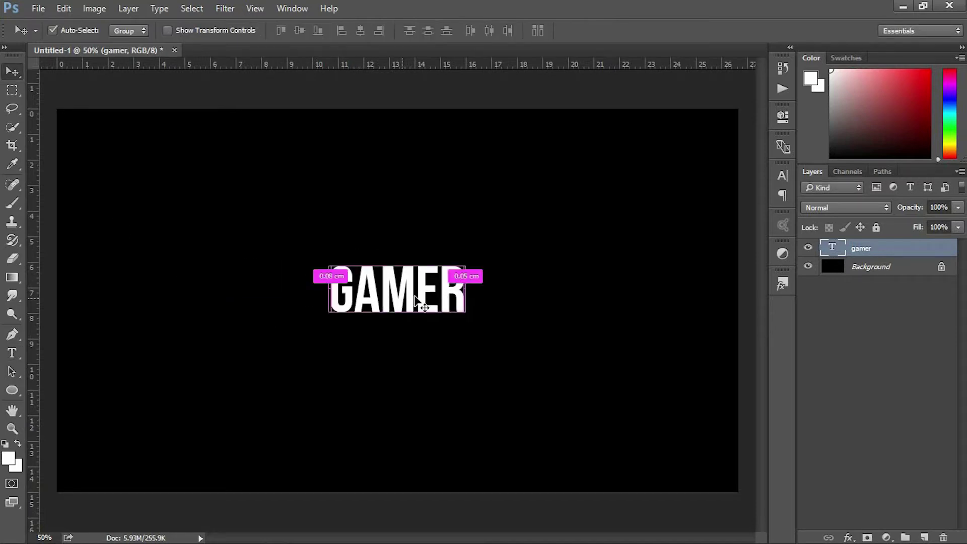
key(ctrl+t)
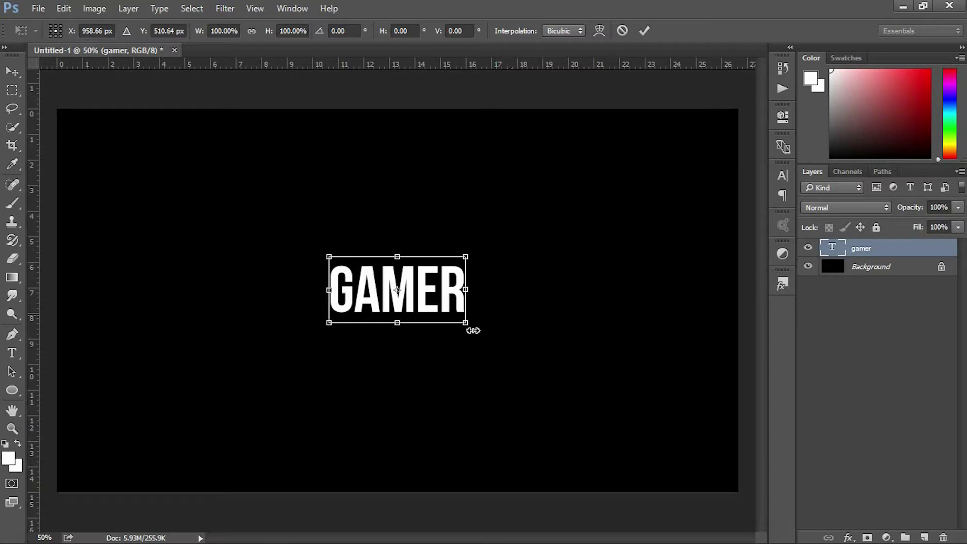
drag(470, 327, 559, 371)
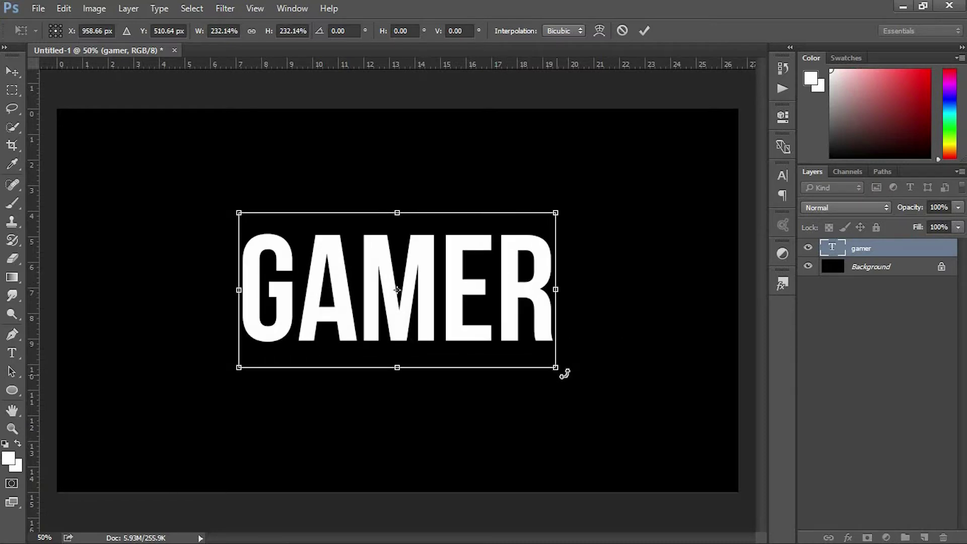
key(Return)
mouse_move(447, 302)
mouse_down()
mouse_move(468, 308)
mouse_move(439, 330)
mouse_move(431, 314)
mouse_up()
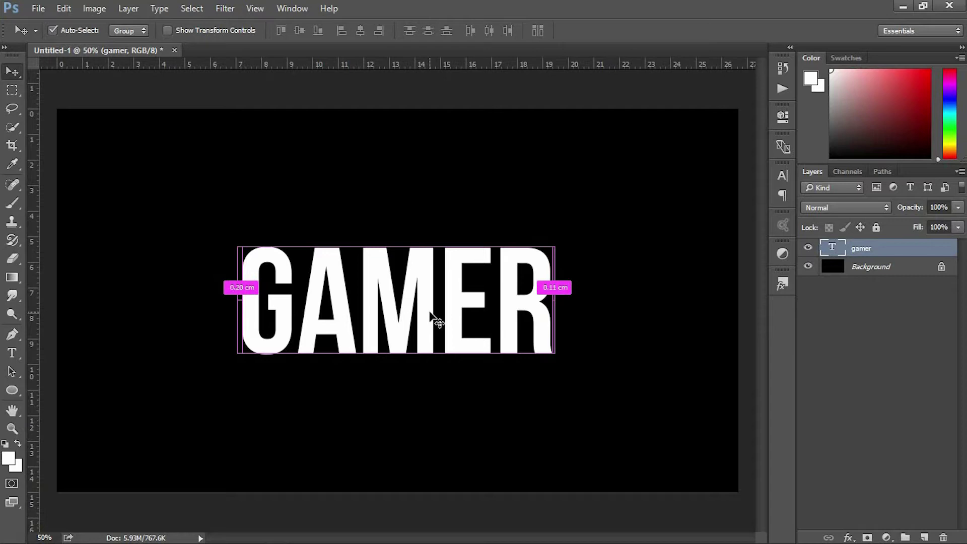
key(ctrl+0)
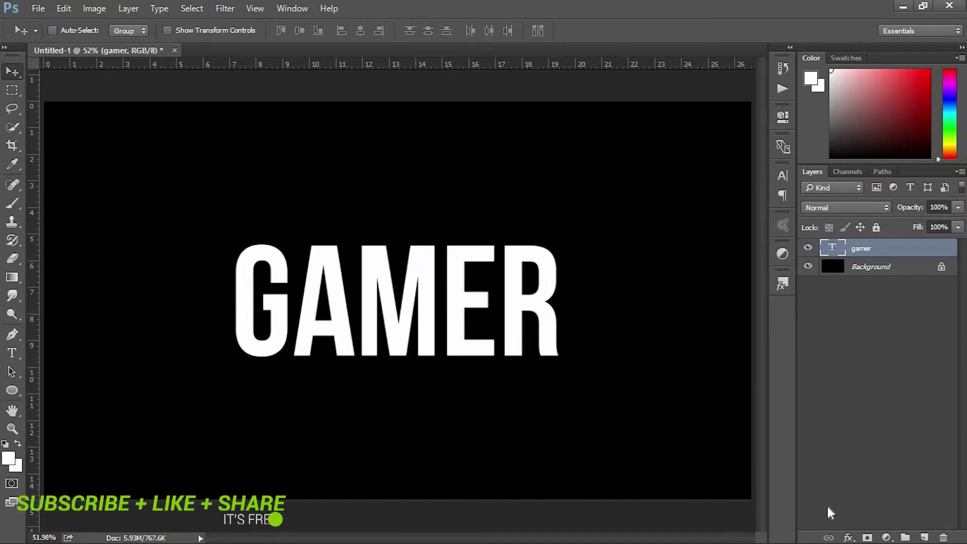
Step: Enable Outer Glow on the text with colour f70300 and 12 px size
click(848, 538)
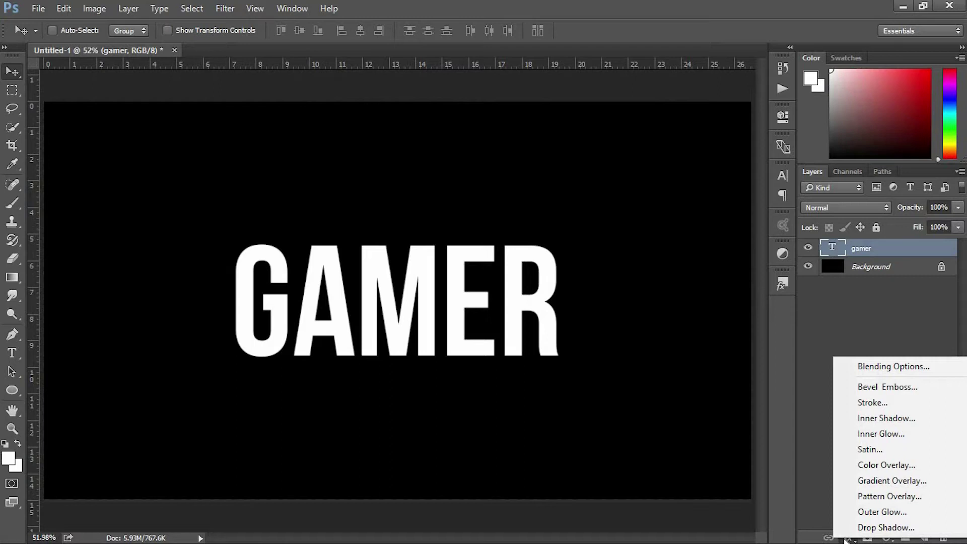
click(857, 364)
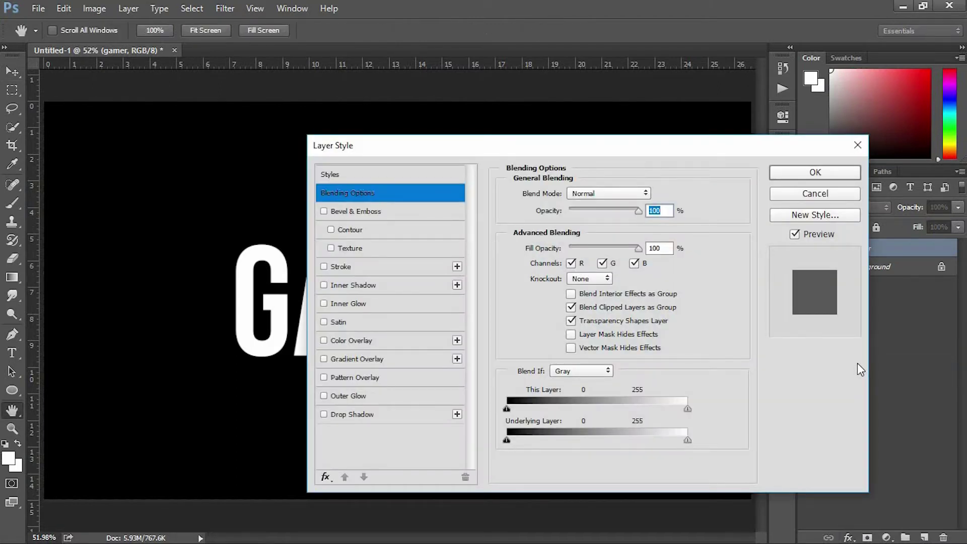
drag(560, 147, 743, 139)
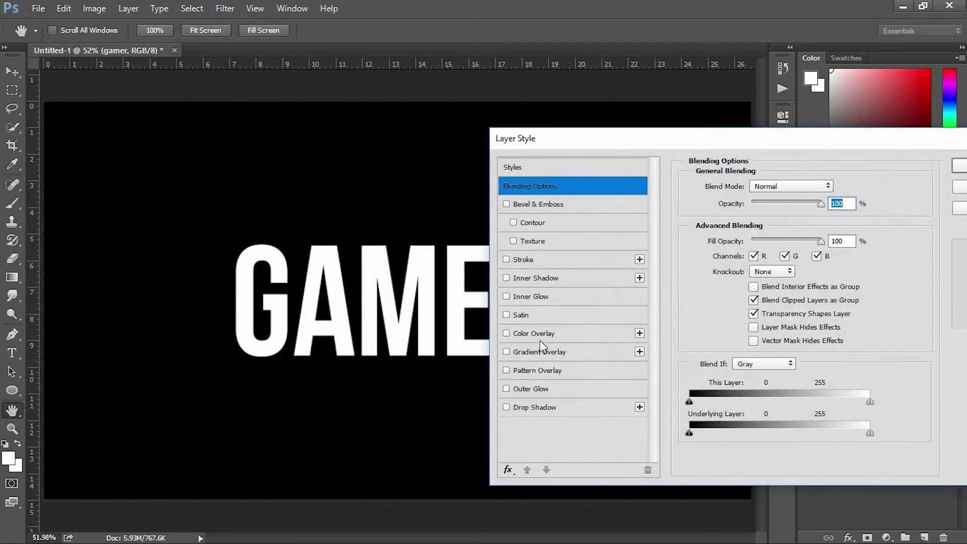
click(514, 392)
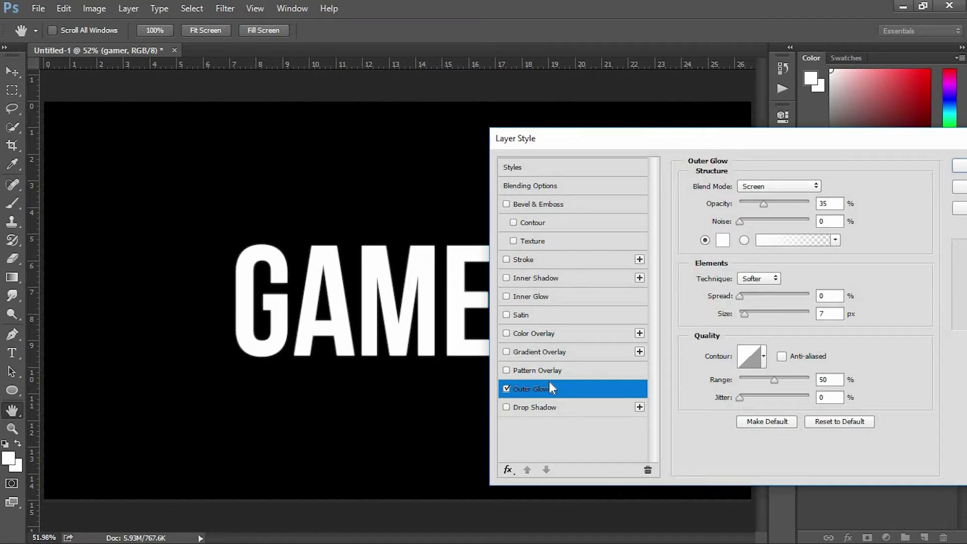
click(724, 241)
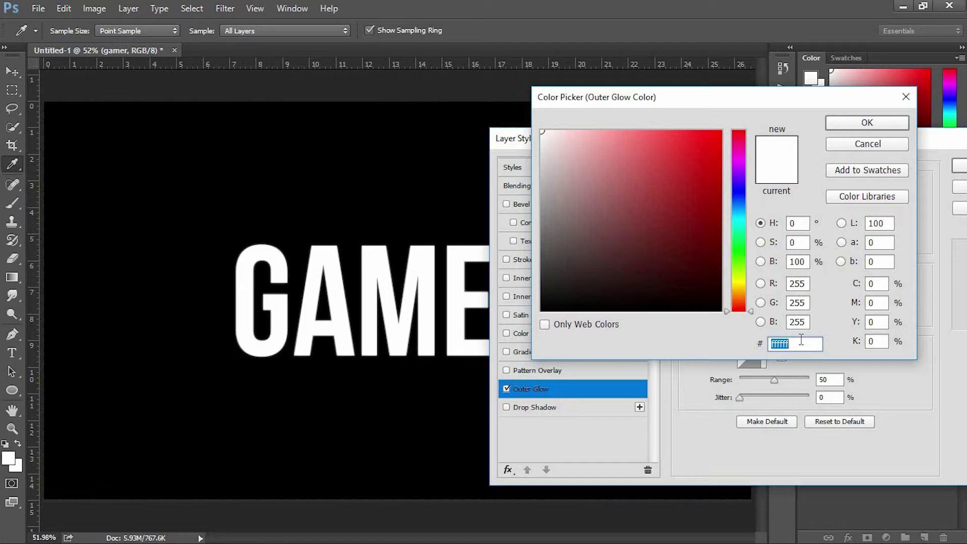
text(f)
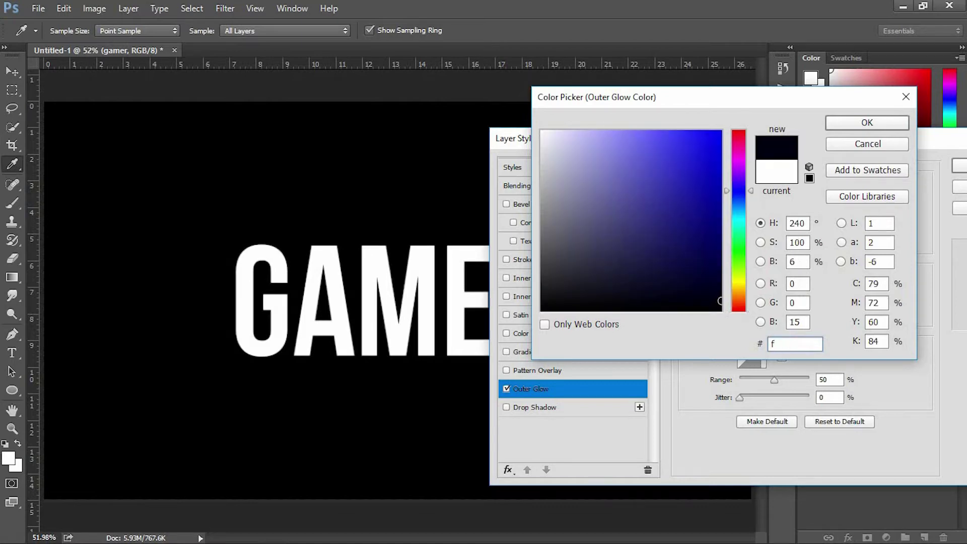
text(70300)
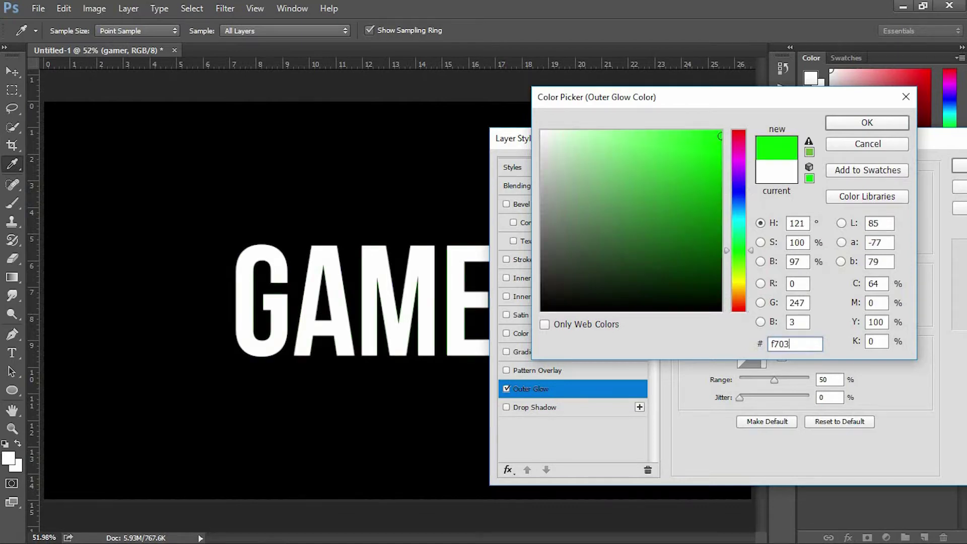
click(867, 123)
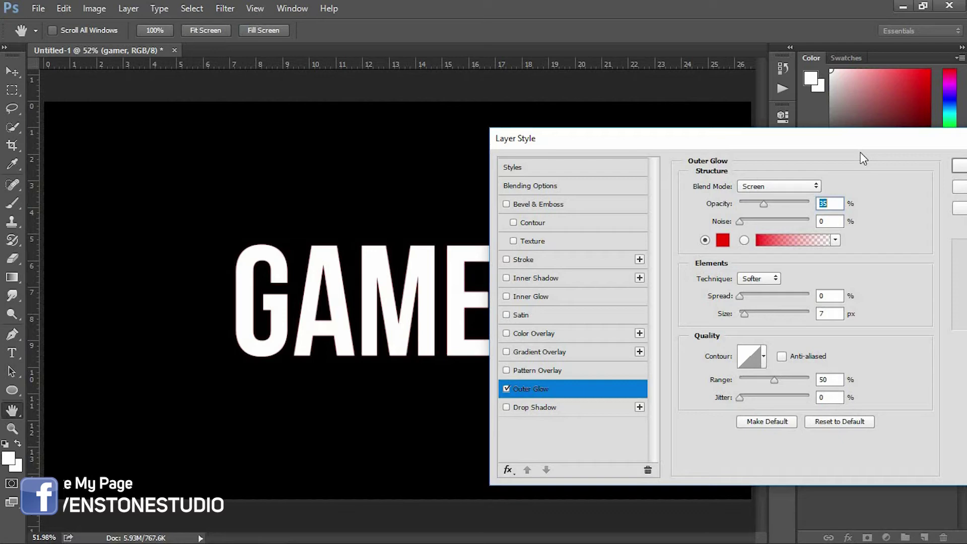
double_click(821, 314)
text(12)
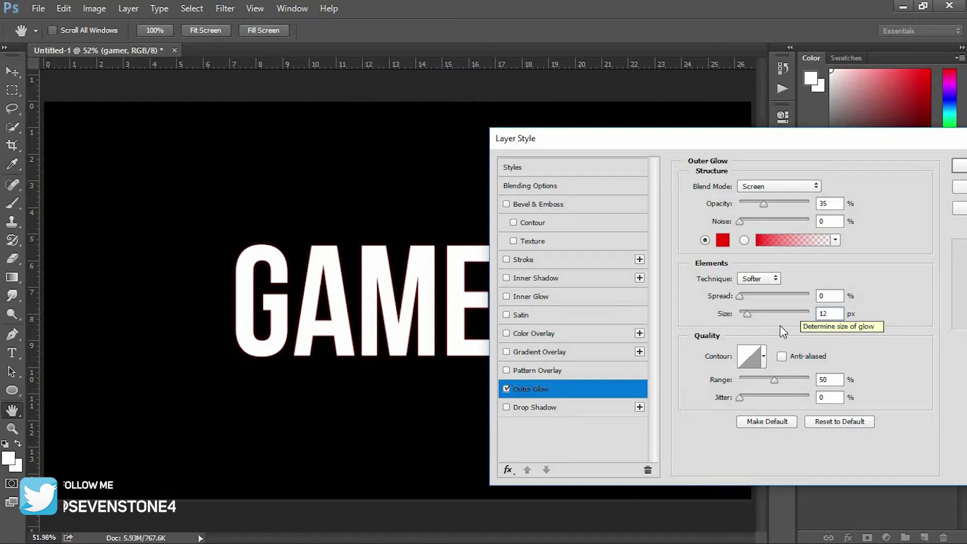
Step: Enable Color Overlay in orange cd7e2e, Linear Dodge (Add), at 39% opacity
click(515, 333)
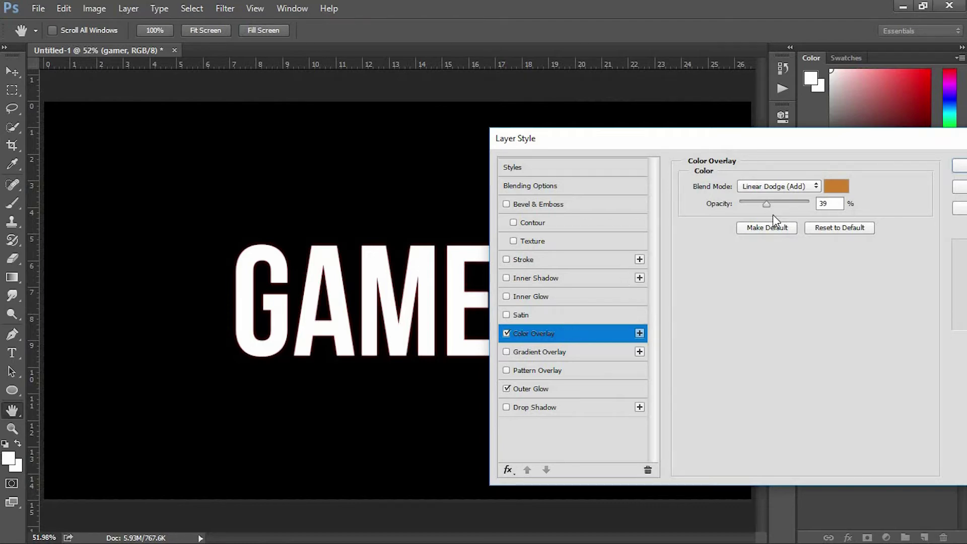
click(837, 187)
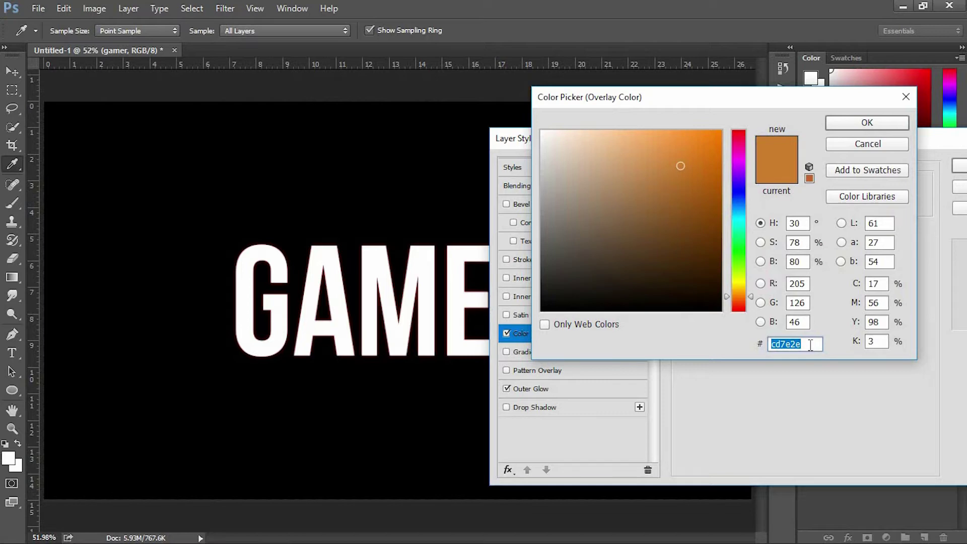
click(867, 126)
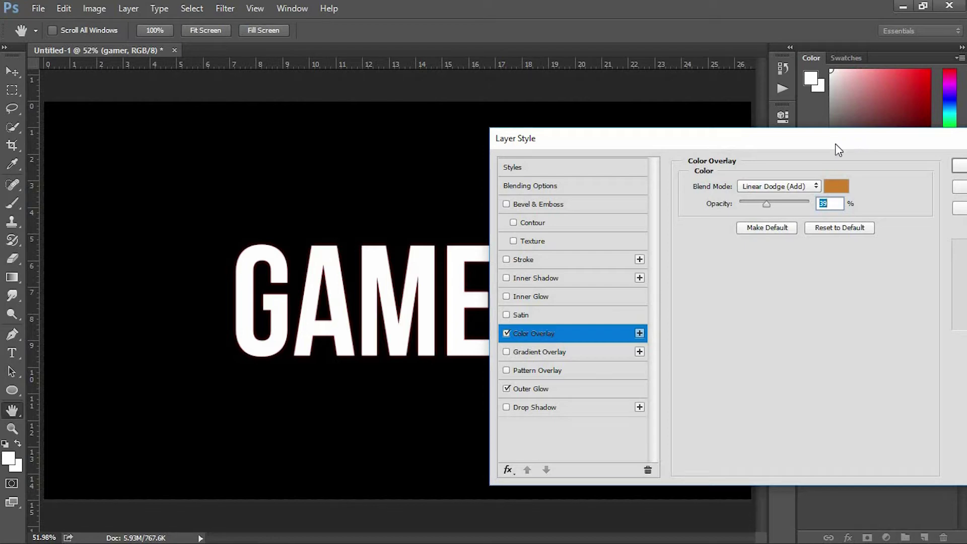
Step: Enable Satin and set its colour to 872d0f
click(522, 315)
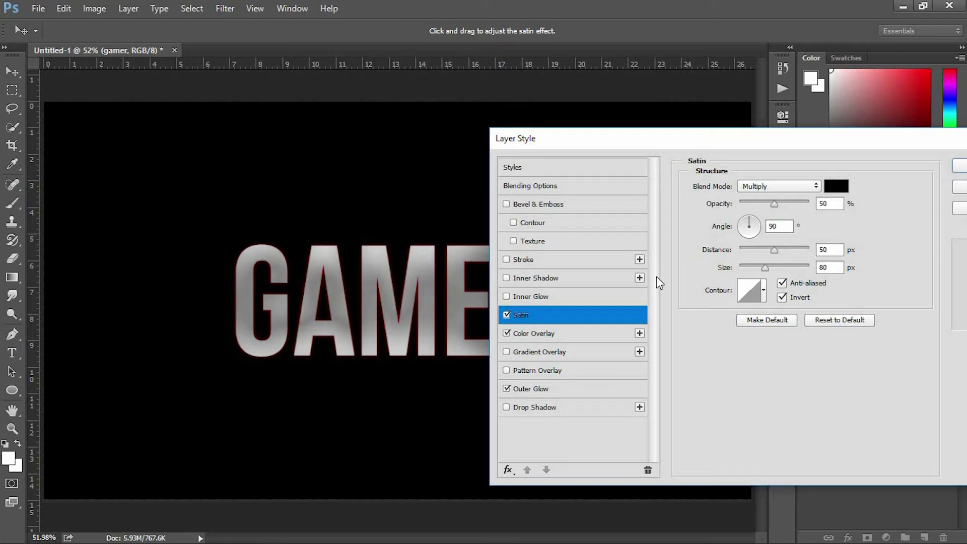
click(846, 188)
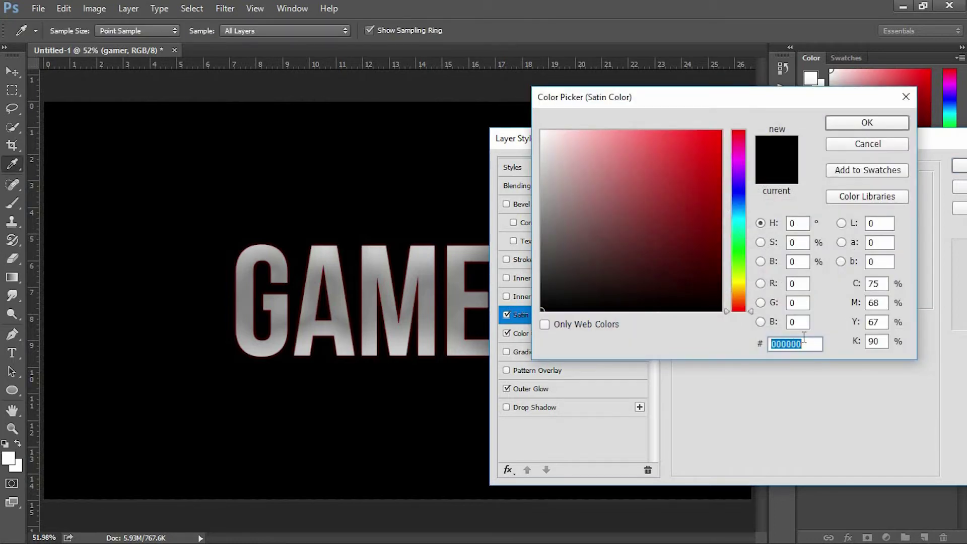
text(872d)
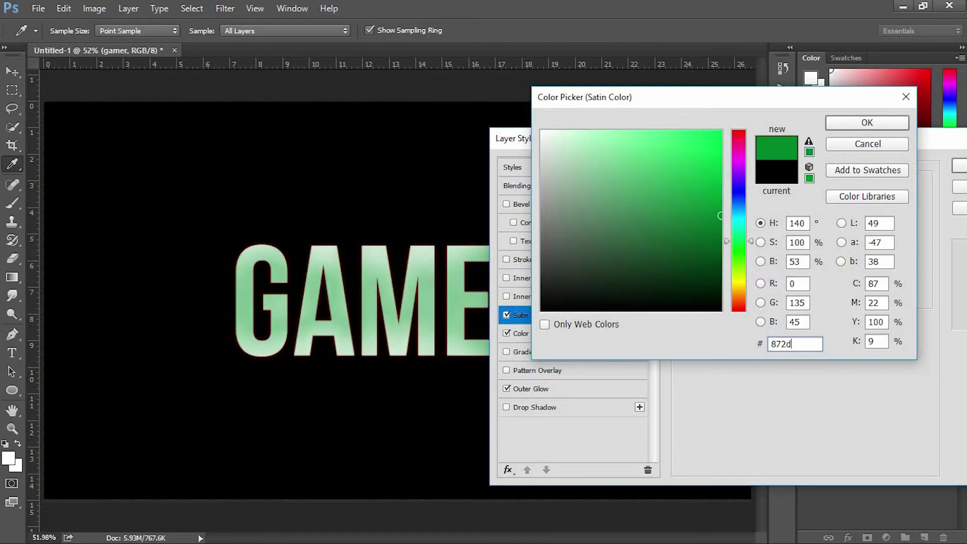
text(0f)
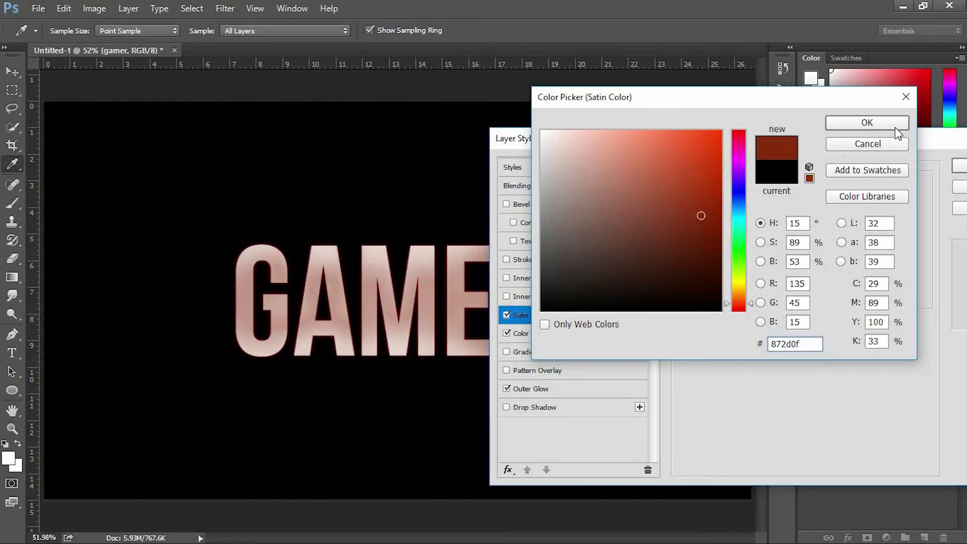
click(895, 127)
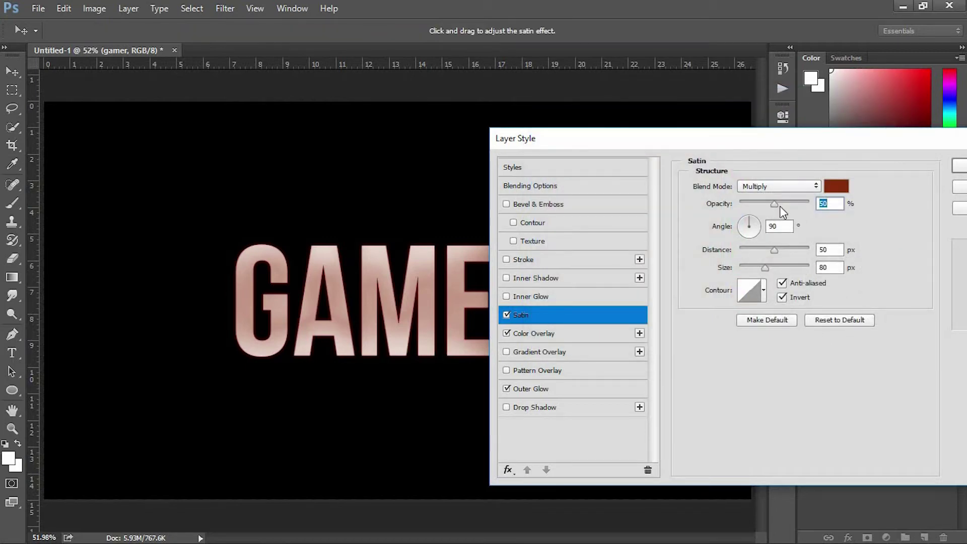
Step: Set Satin opacity 100%, distance 10 px, size 15 px, and enable Inner Glow
drag(780, 207, 825, 213)
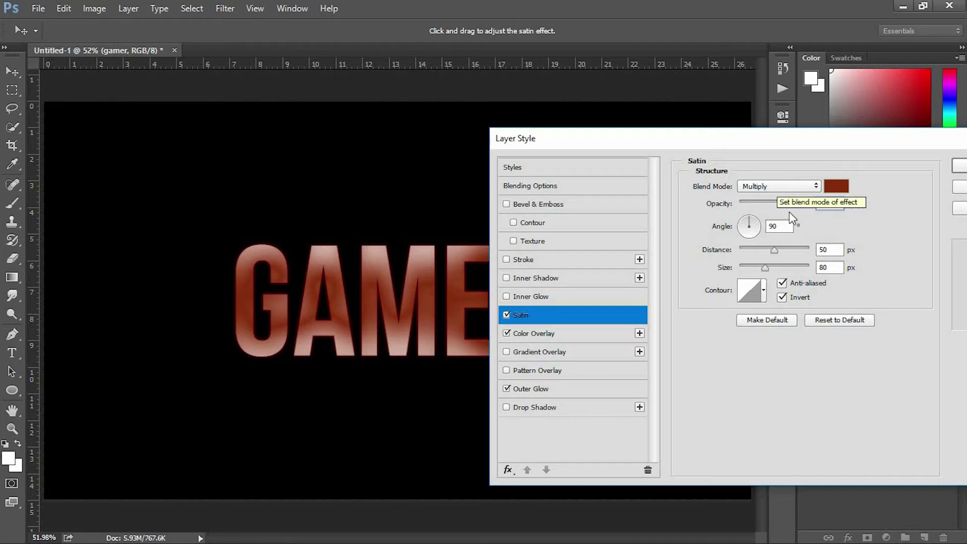
click(828, 250)
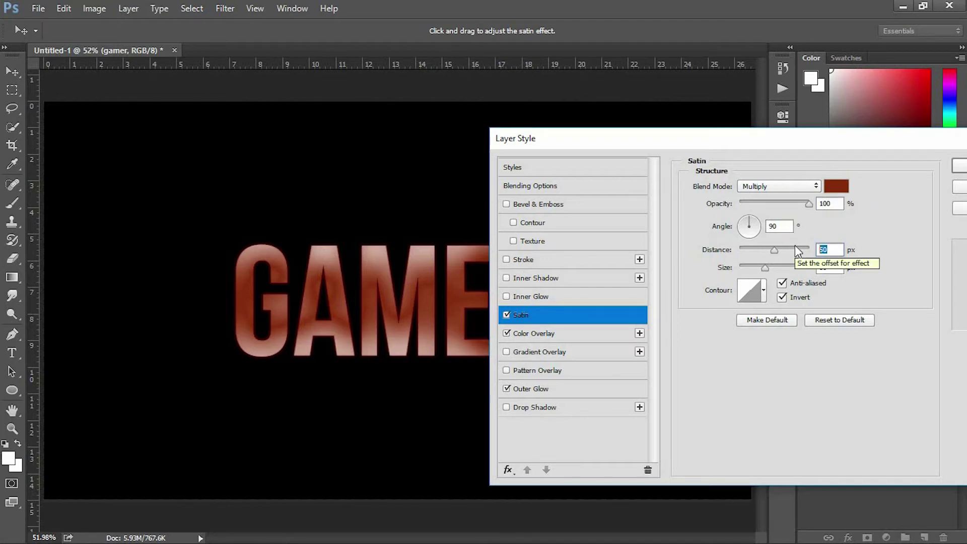
text(10)
key(Tab)
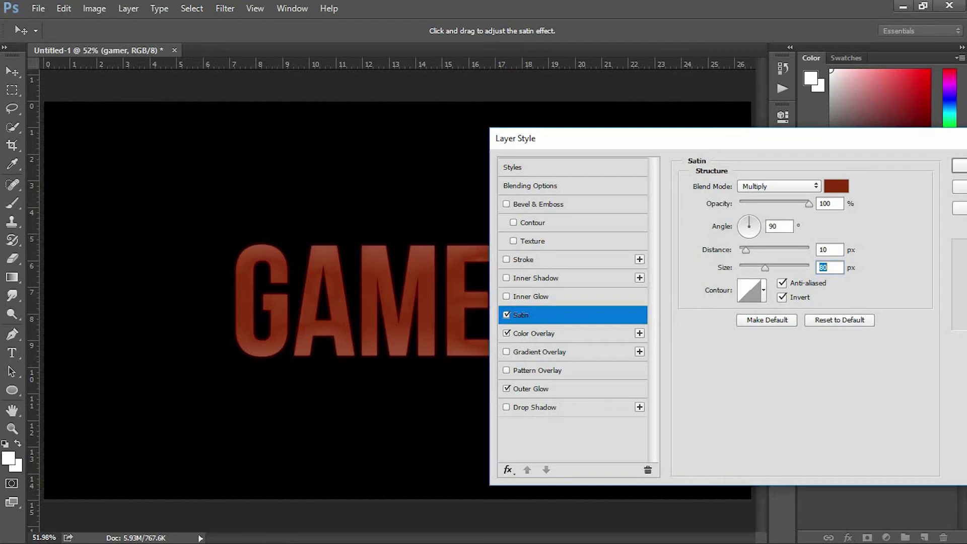
text(15)
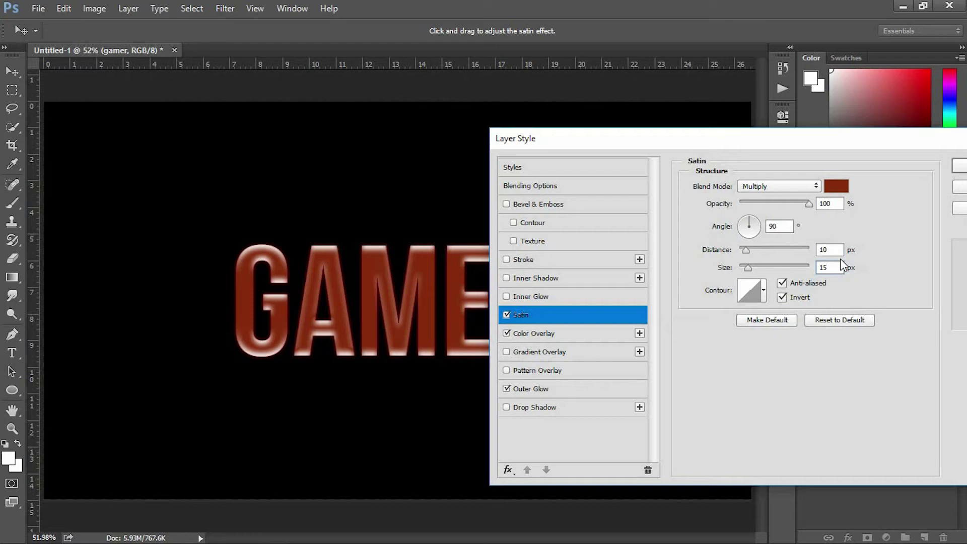
click(565, 297)
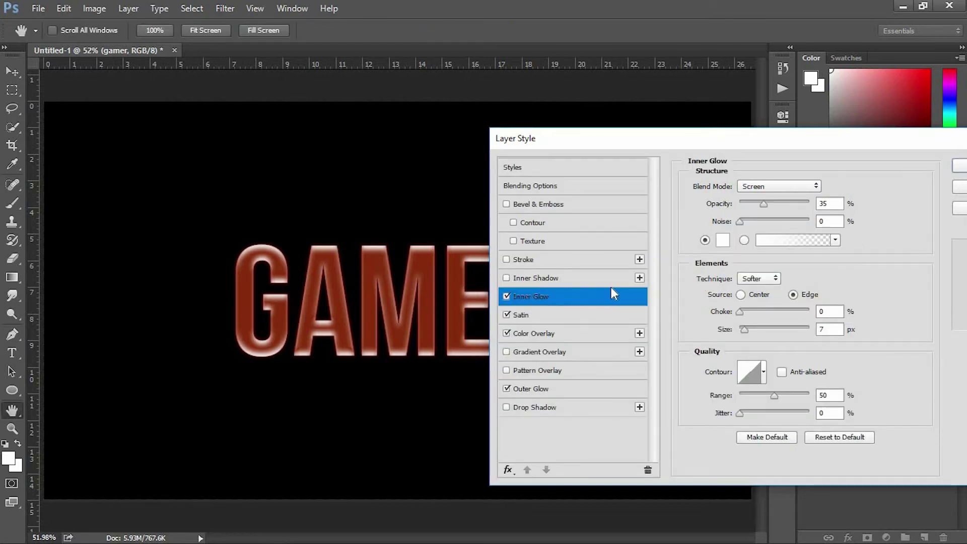
Step: Set the Inner Glow to Color Dodge with gold colour e5c200
click(748, 188)
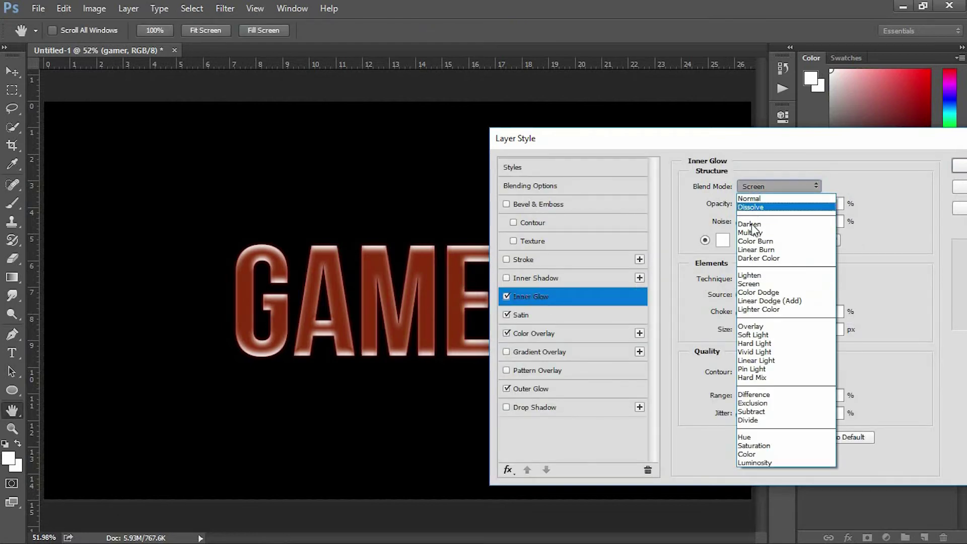
click(763, 293)
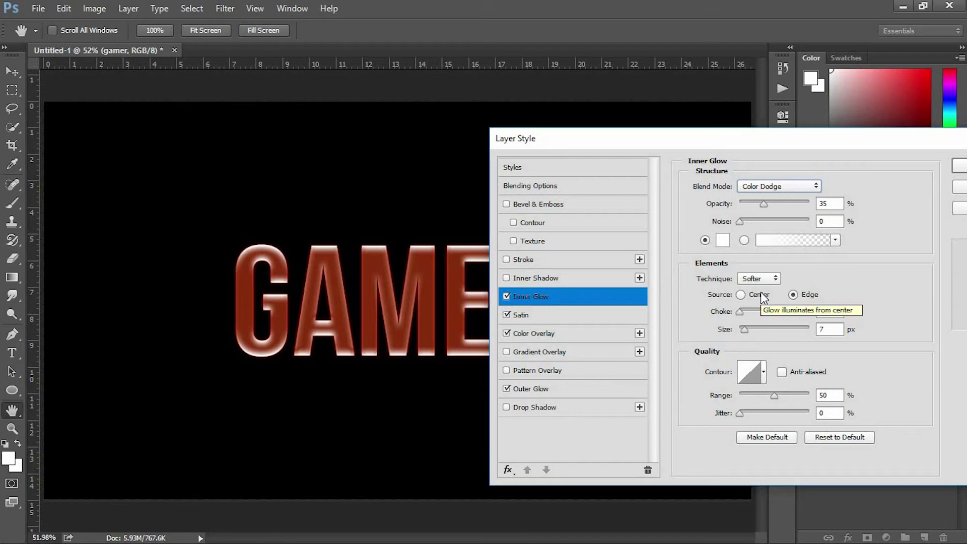
click(723, 240)
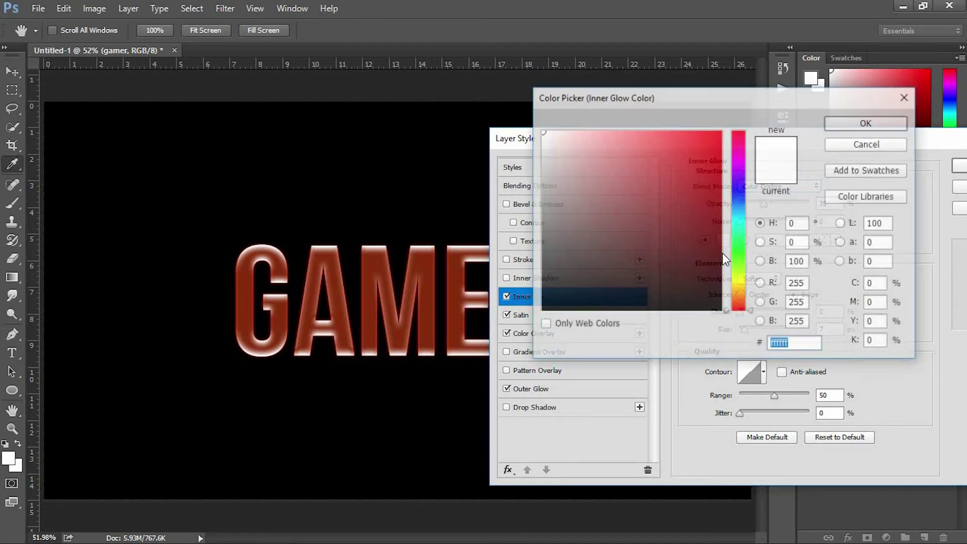
text(e5)
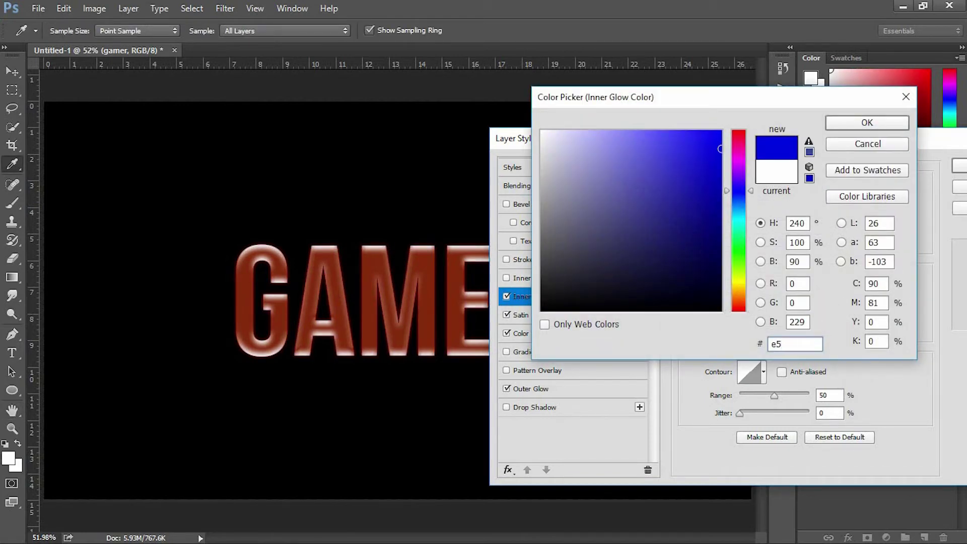
text(c2)
text(00)
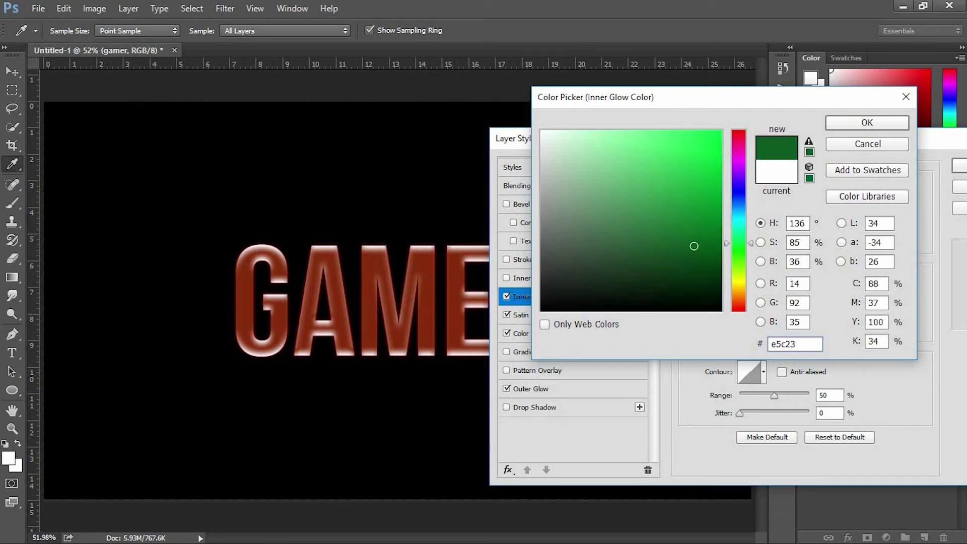
click(903, 122)
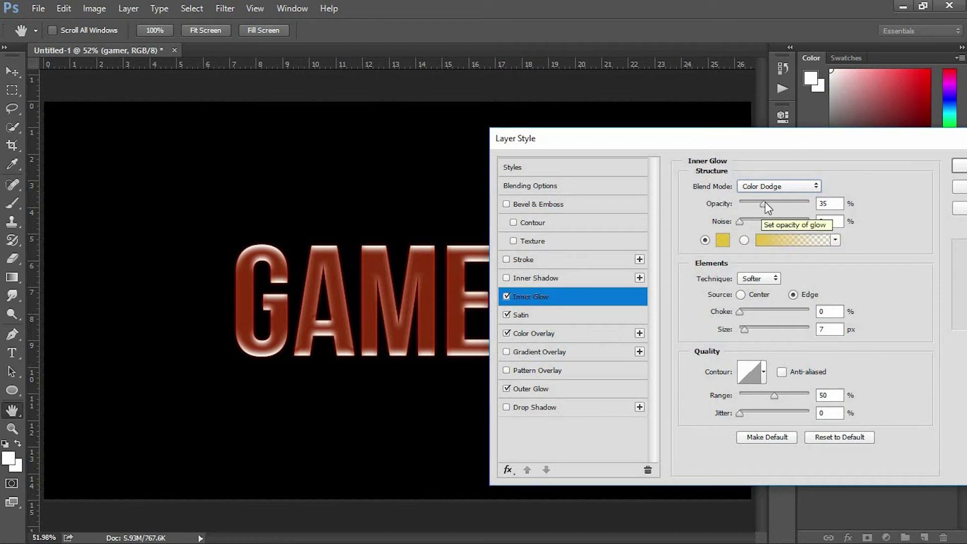
Step: Give the Inner Glow 100% opacity and 10 px size, then apply the layer style
drag(766, 204, 825, 209)
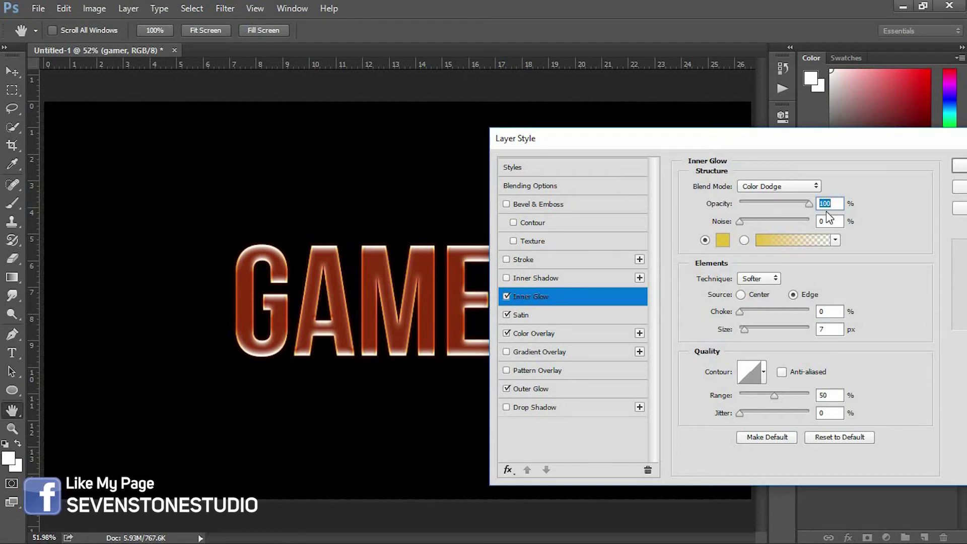
double_click(817, 329)
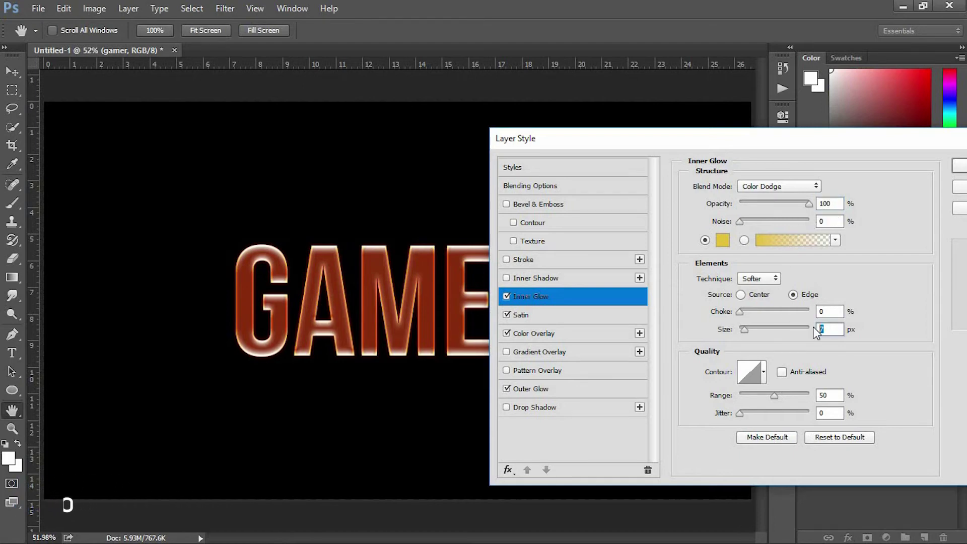
text(10)
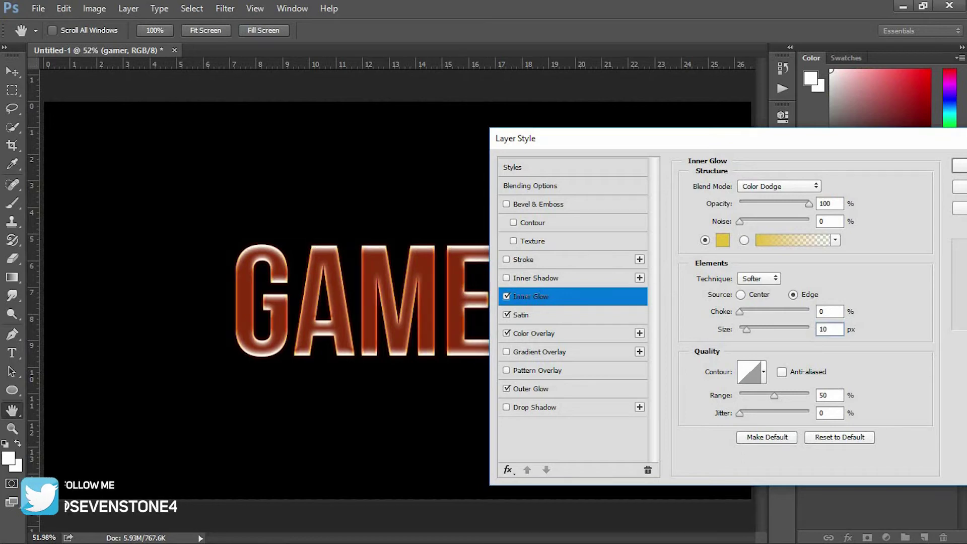
drag(800, 142, 512, 105)
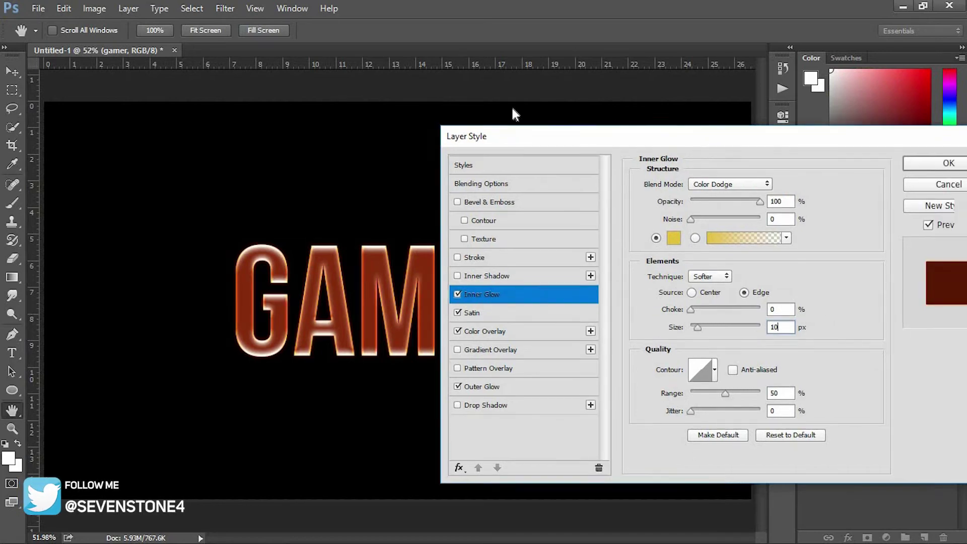
click(681, 132)
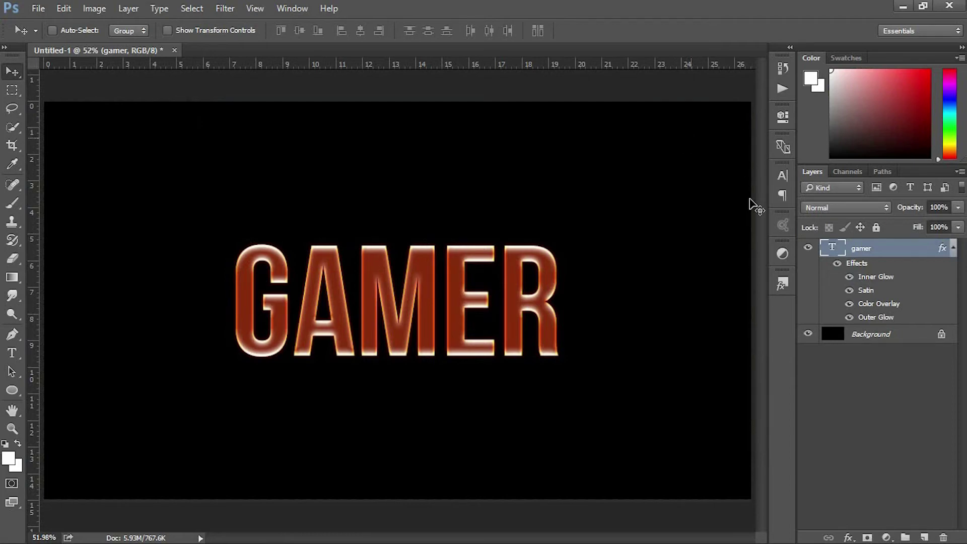
Step: Apply Rasterize Type to the gamer layer in the Layers panel
right_click(853, 248)
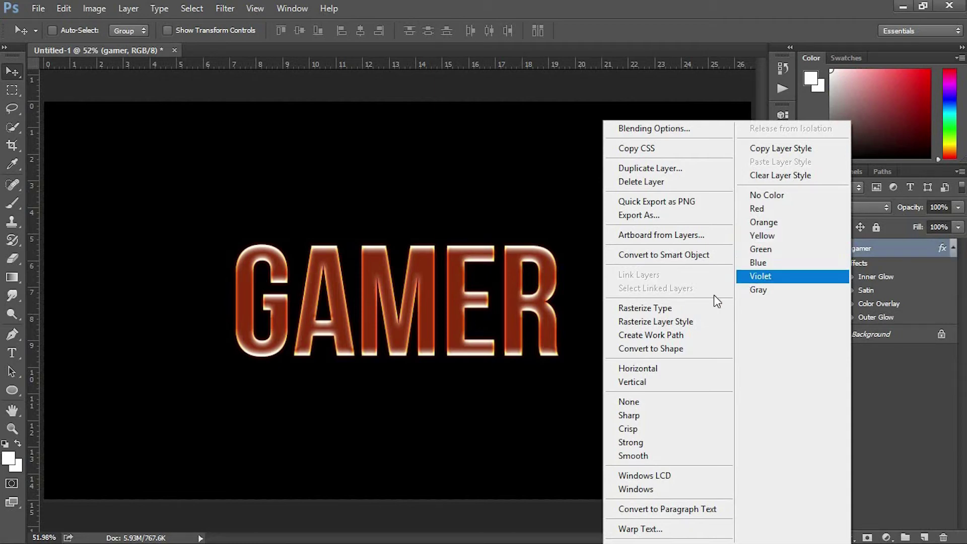
click(682, 308)
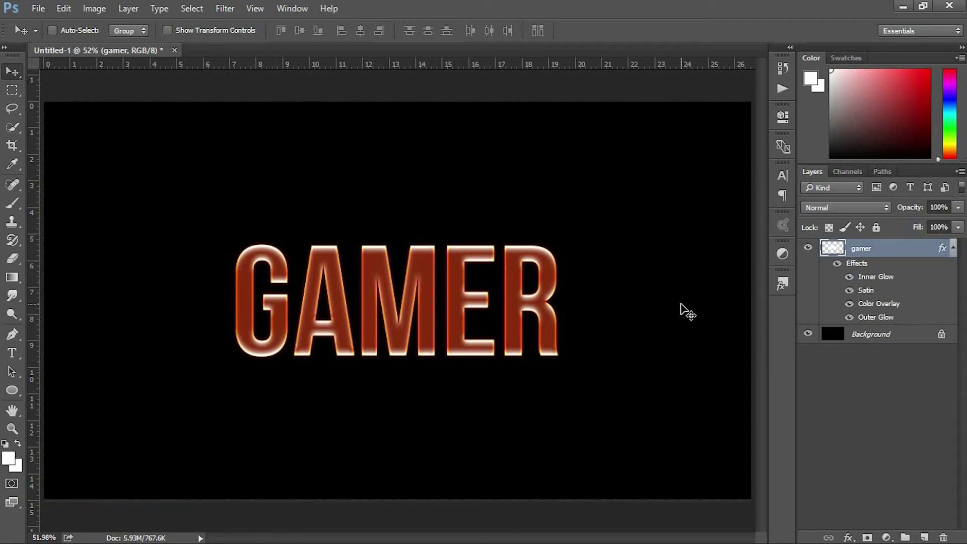
Step: Erase across the tops of G, A and M with a soft round 600 px, 0% hardness eraser
click(13, 258)
click(60, 262)
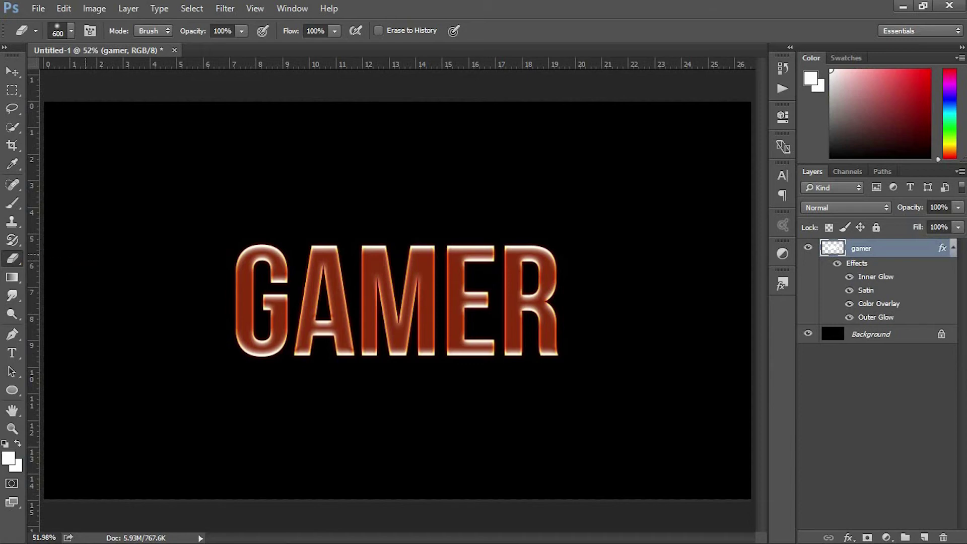
click(71, 30)
click(71, 31)
click(71, 31)
double_click(33, 177)
drag(198, 158, 590, 159)
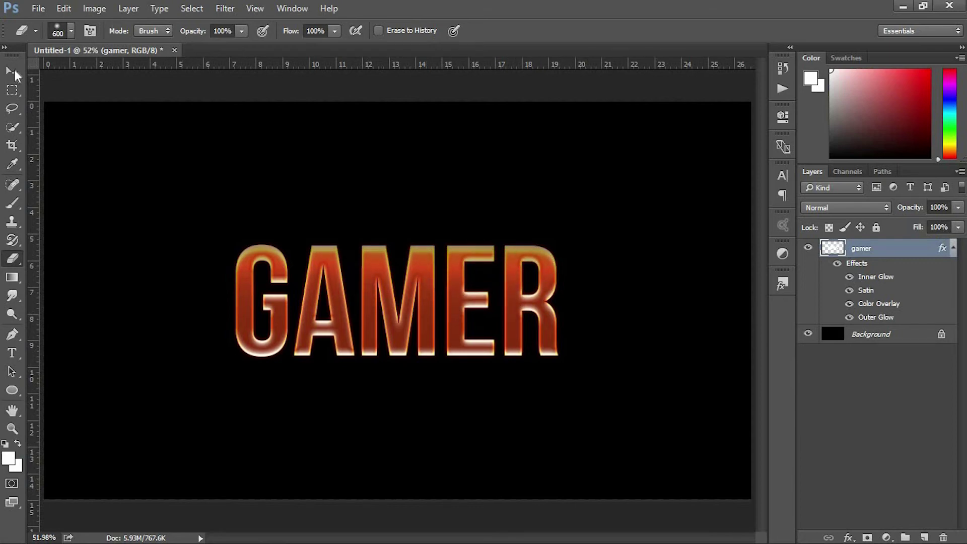
Step: Apply Filter > Distort > ZigZag with Amount 4, Ridges 4, Pond Ripples style
click(12, 72)
click(225, 9)
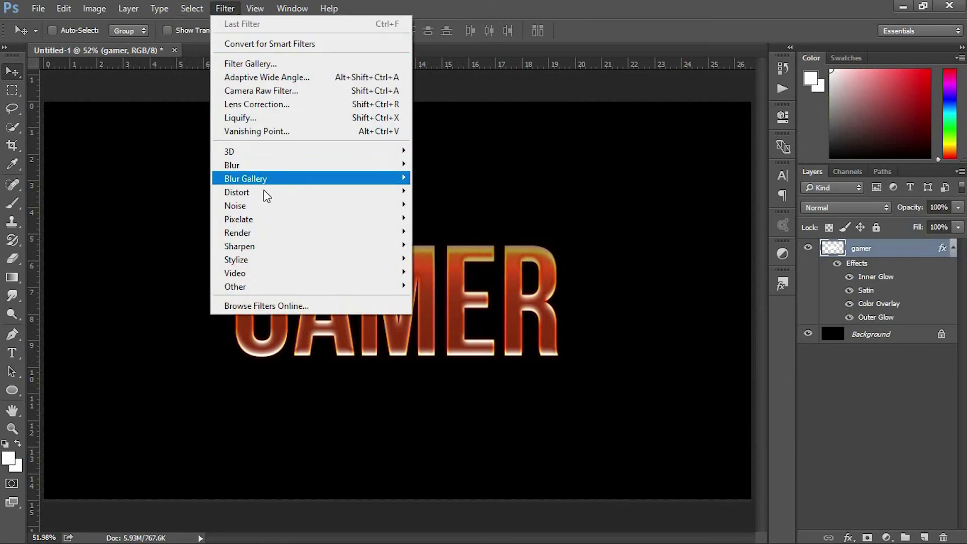
mouse_move(285, 194)
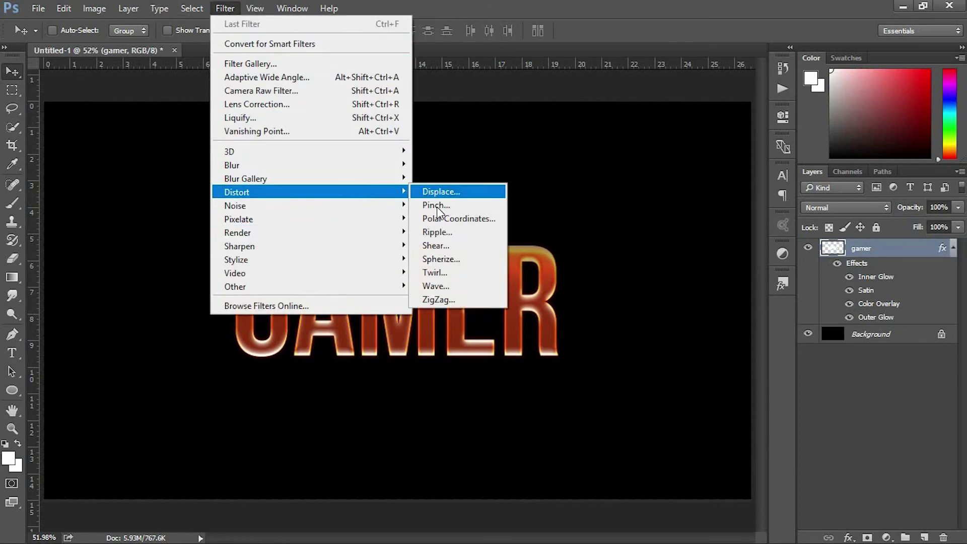
click(460, 301)
text(4)
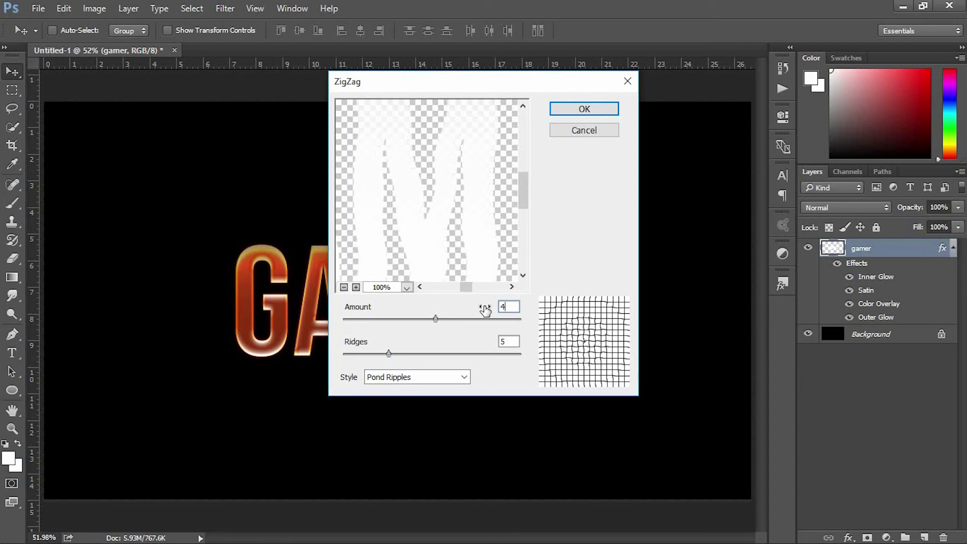
key(Tab)
text(4)
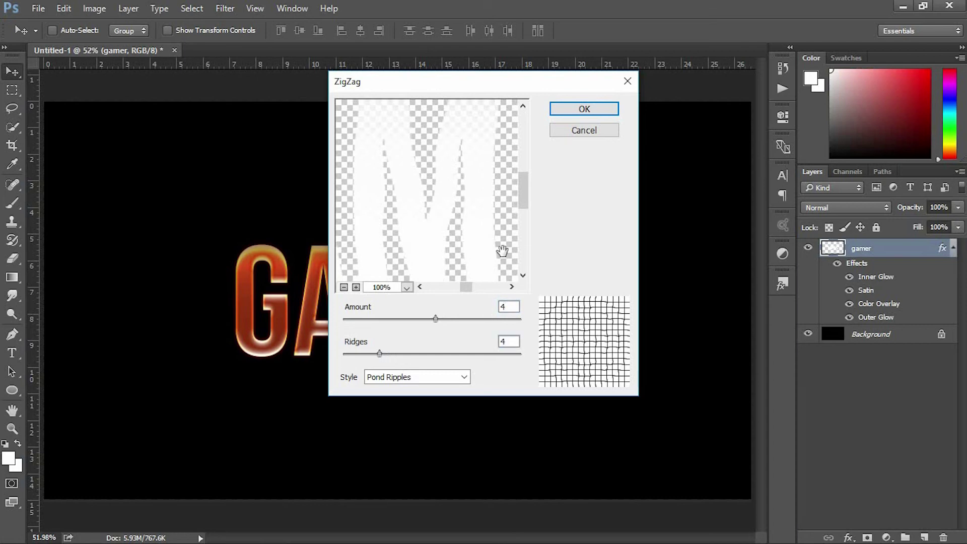
click(571, 116)
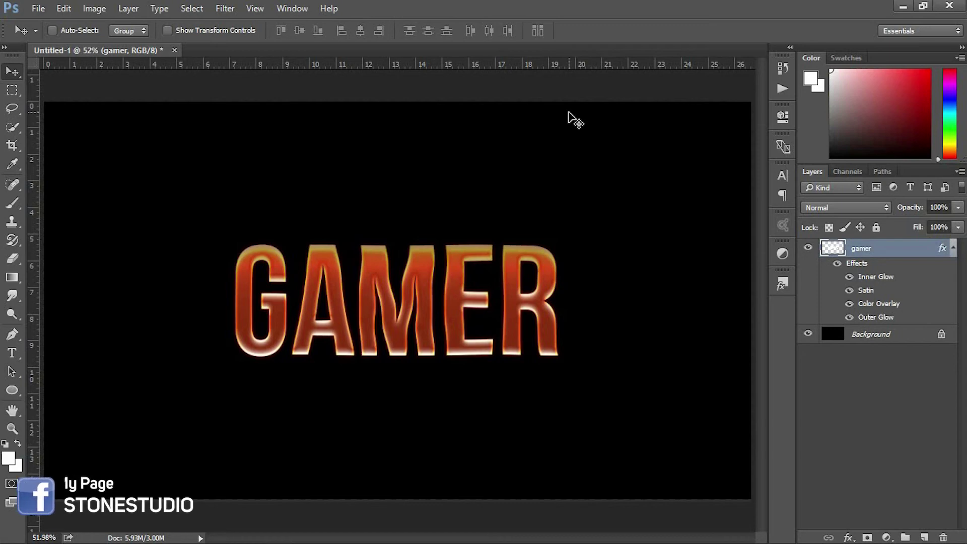
Step: Open fire_by_shaedsofgrey.jpg from the Creation (D:) drive
right_click(364, 52)
click(390, 129)
click(57, 440)
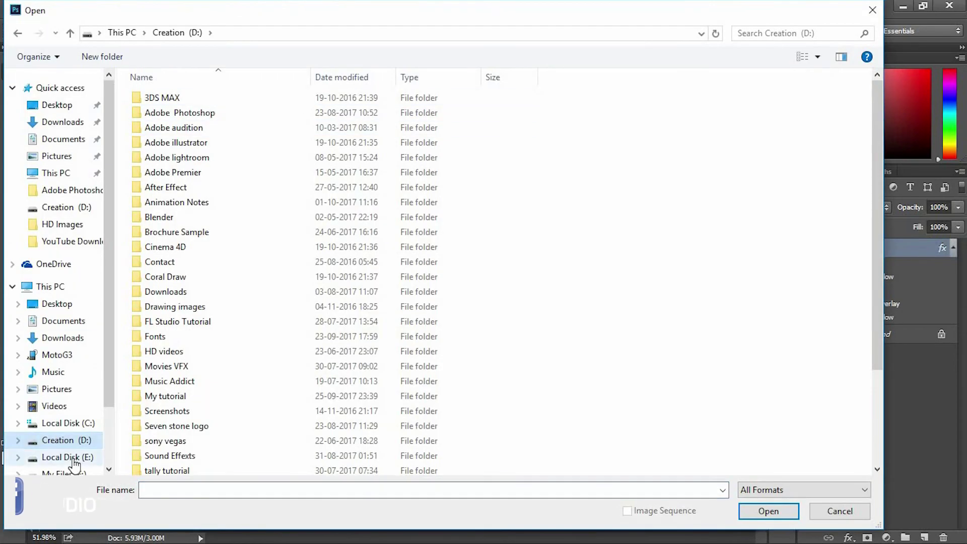
scroll(190, 331, down, 3)
click(237, 438)
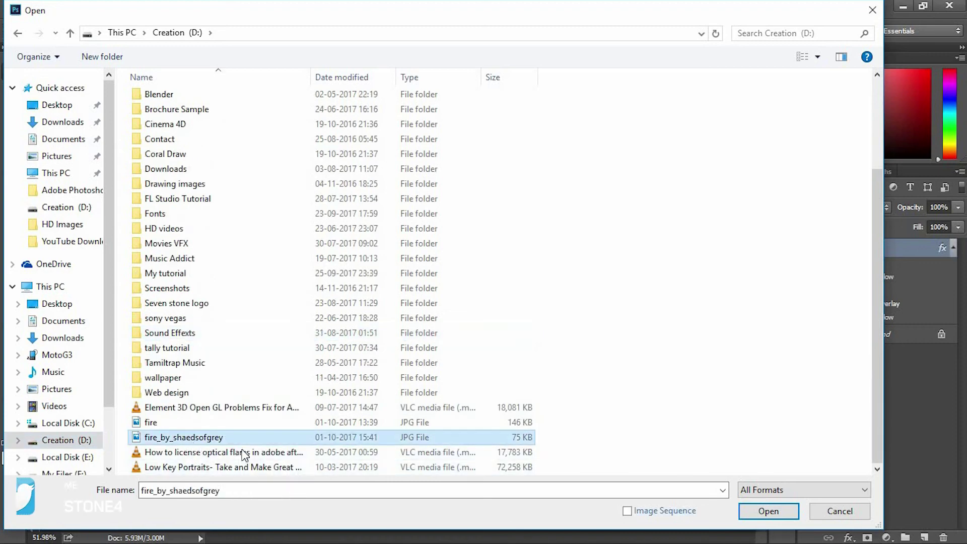
click(768, 511)
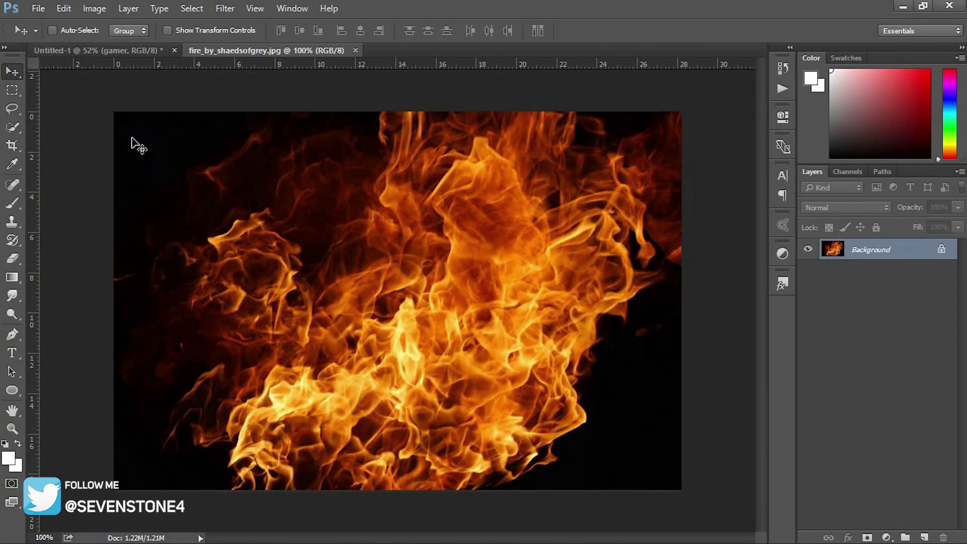
Step: Drag the fire photo into Untitled-1 and scale it up to cover GAMER
drag(134, 146, 421, 275)
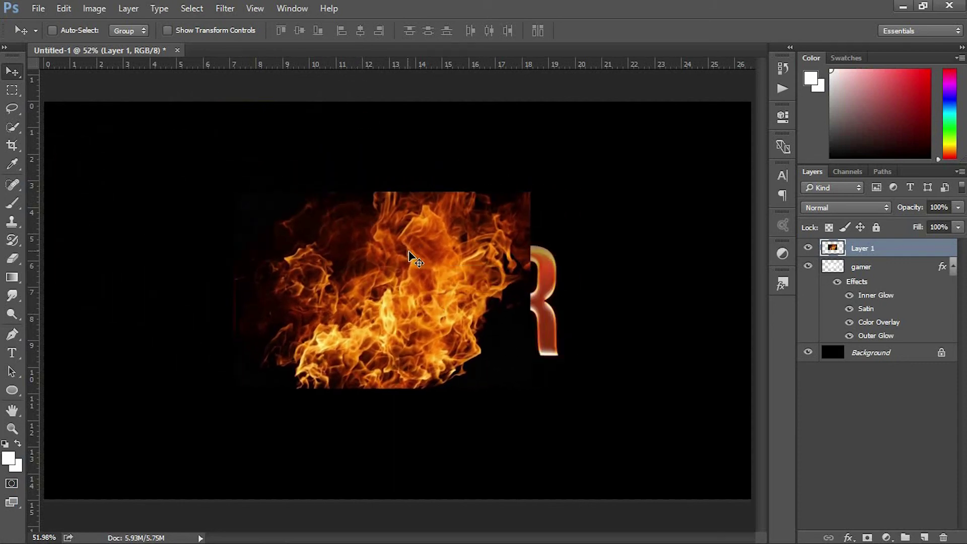
key(ctrl+t)
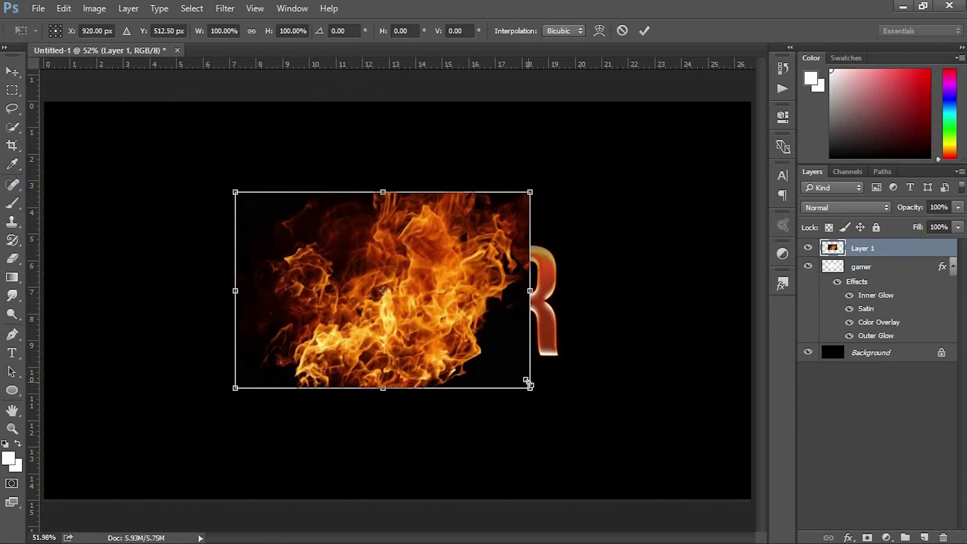
drag(528, 382, 486, 380)
key(Return)
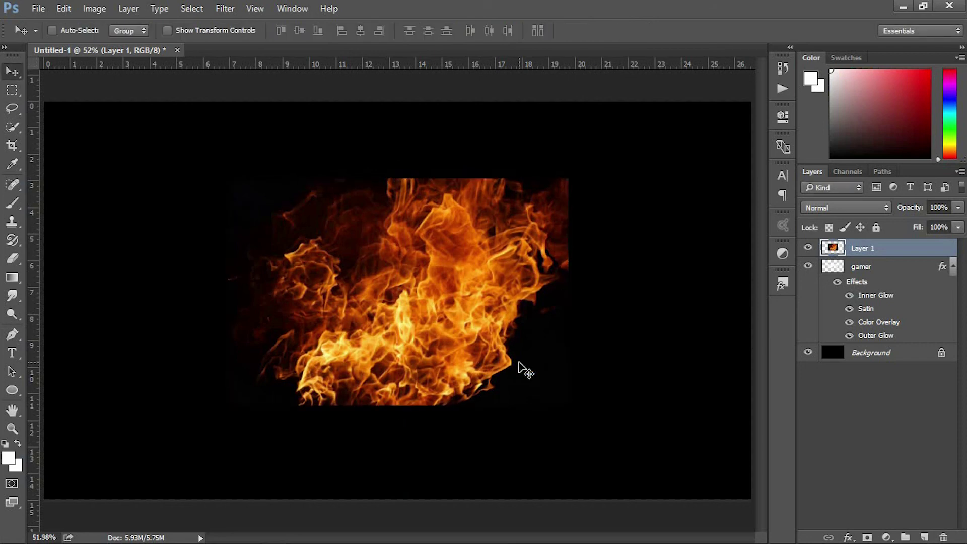
Step: Load the Green channel's bright flames onto a new layer named Fire and hide Layer 1
click(849, 172)
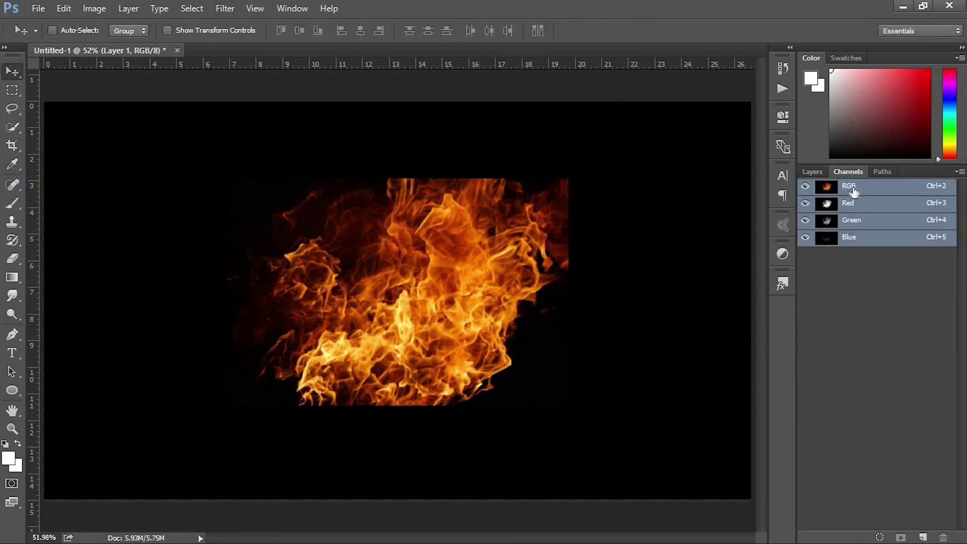
ctrl+click(829, 224)
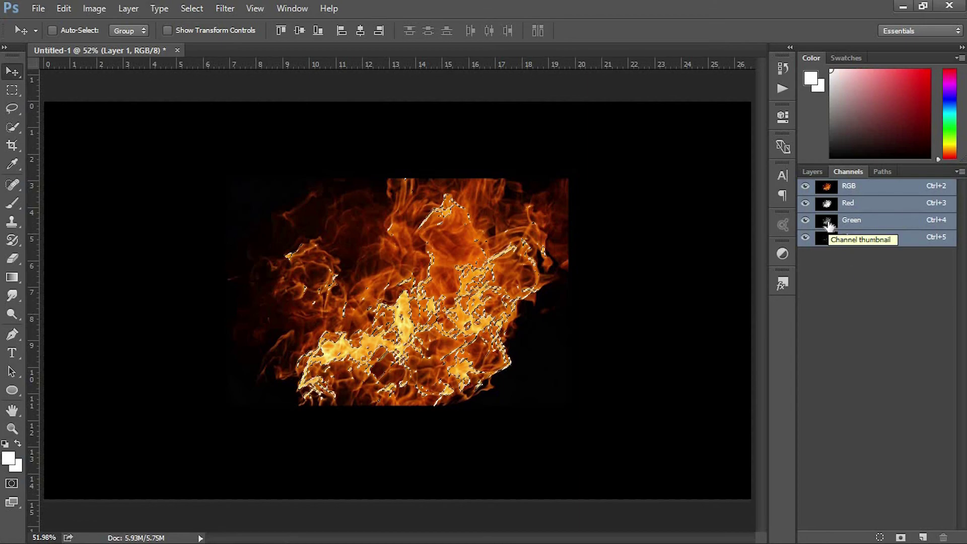
click(812, 173)
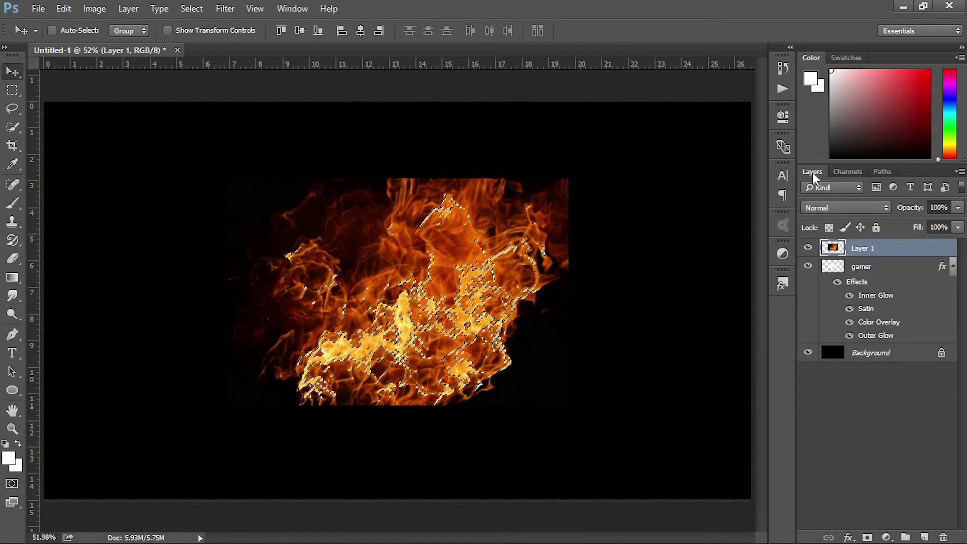
key(ctrl+j)
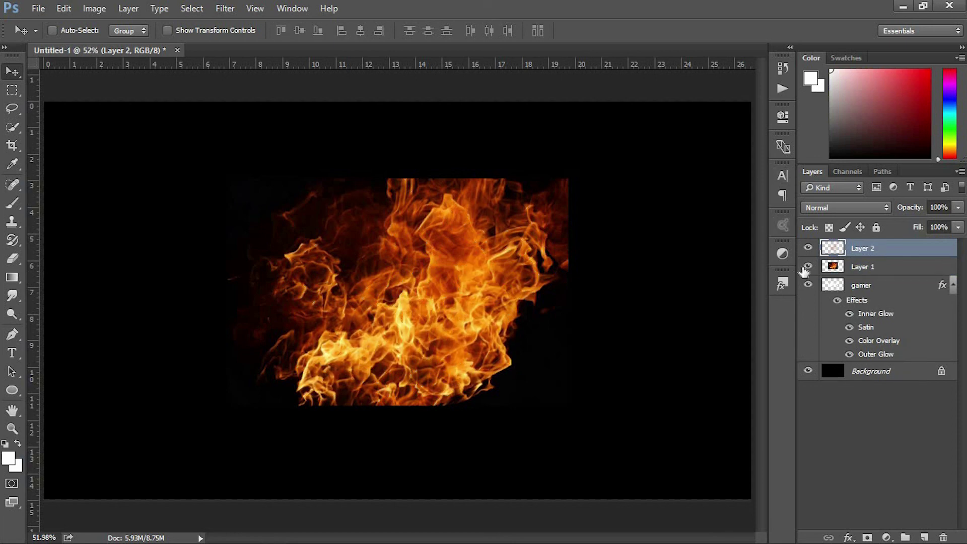
click(809, 267)
double_click(868, 249)
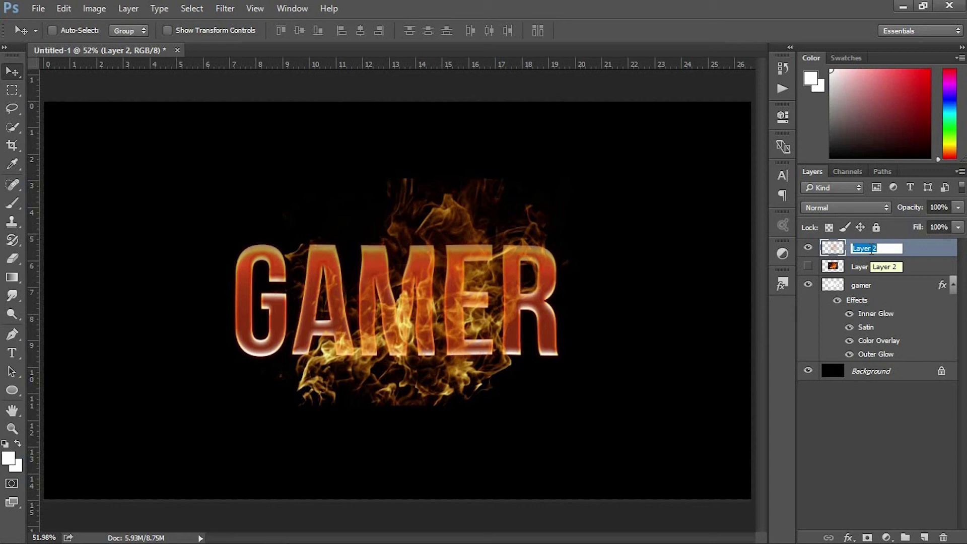
text(F)
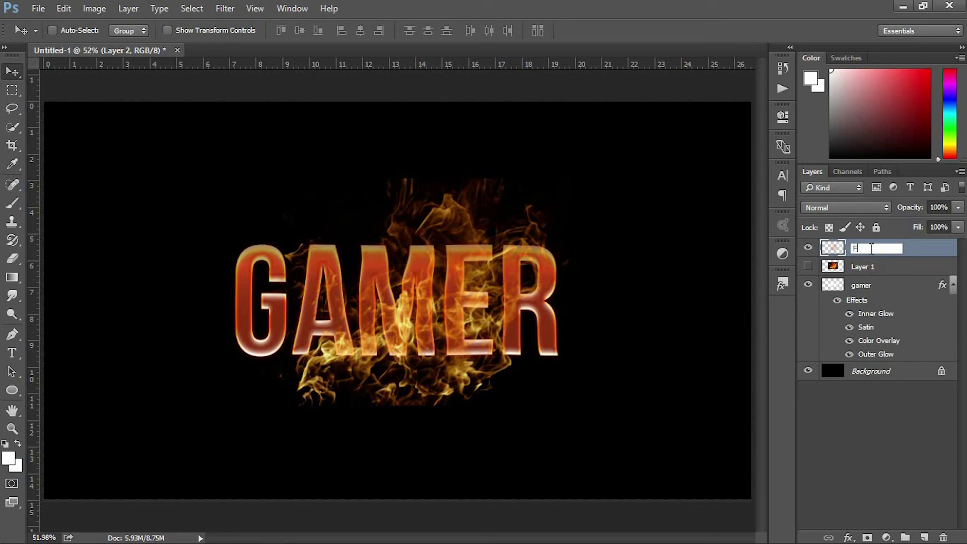
text(ire)
key(Return)
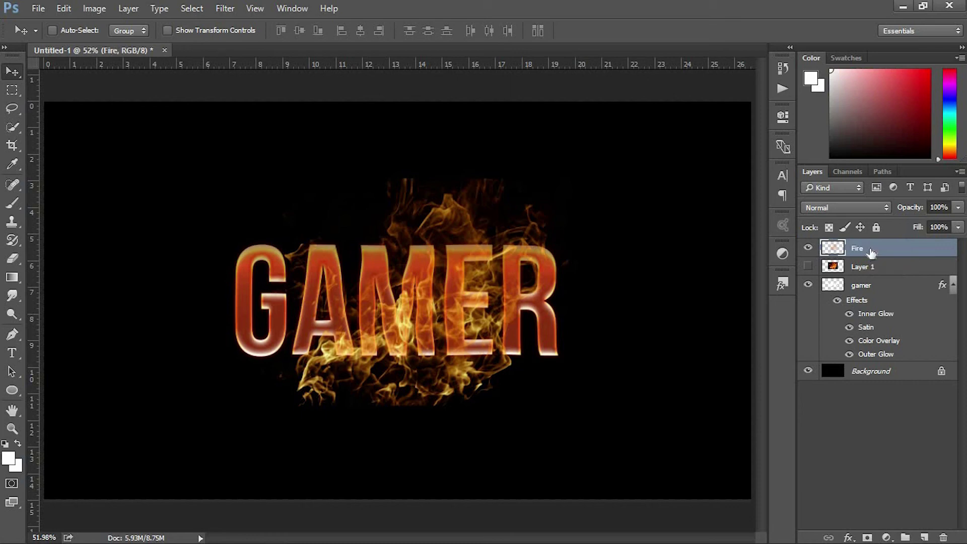
Step: Scale the Fire flames to about 70%, tilt them about -19.5°, and place them over the R
key(ctrl+t)
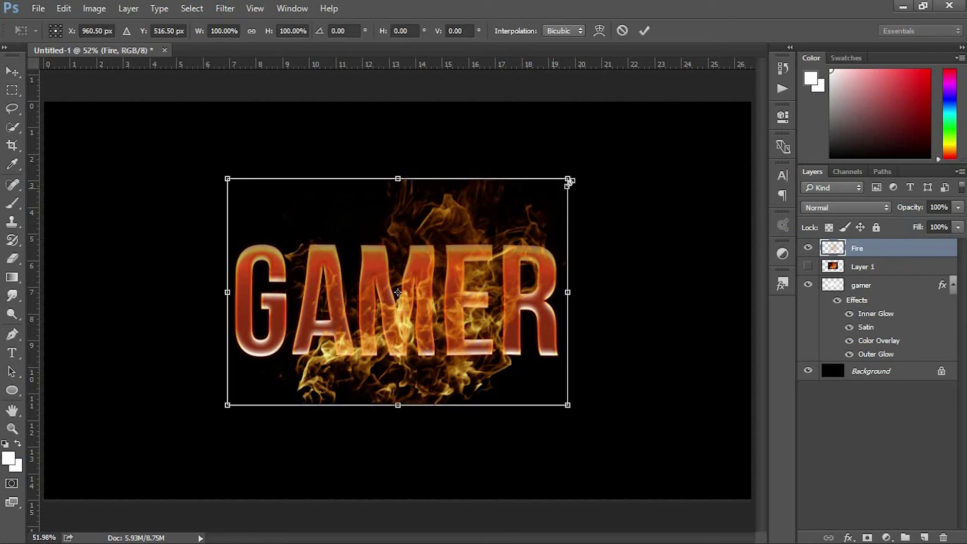
drag(568, 180, 506, 178)
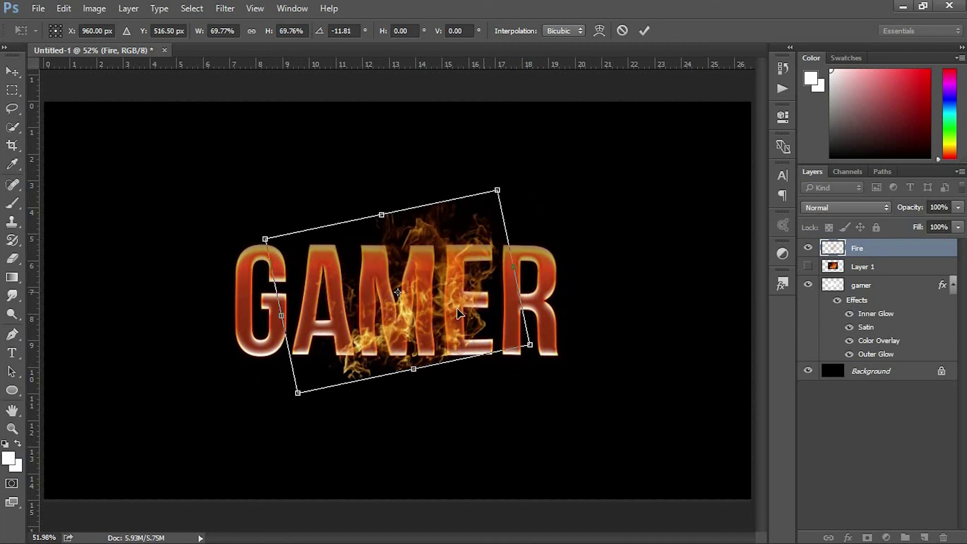
drag(459, 313, 560, 307)
drag(609, 179, 591, 158)
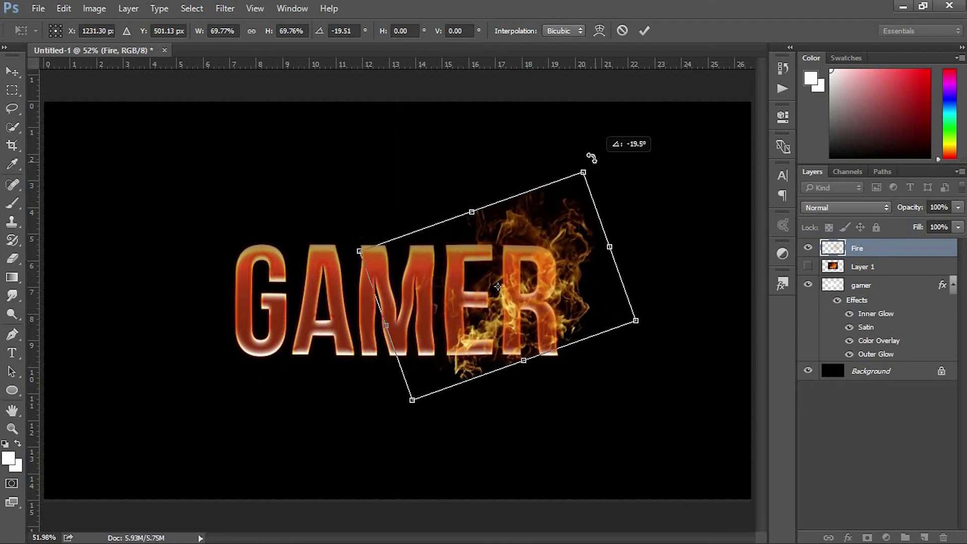
drag(529, 322, 553, 333)
key(Return)
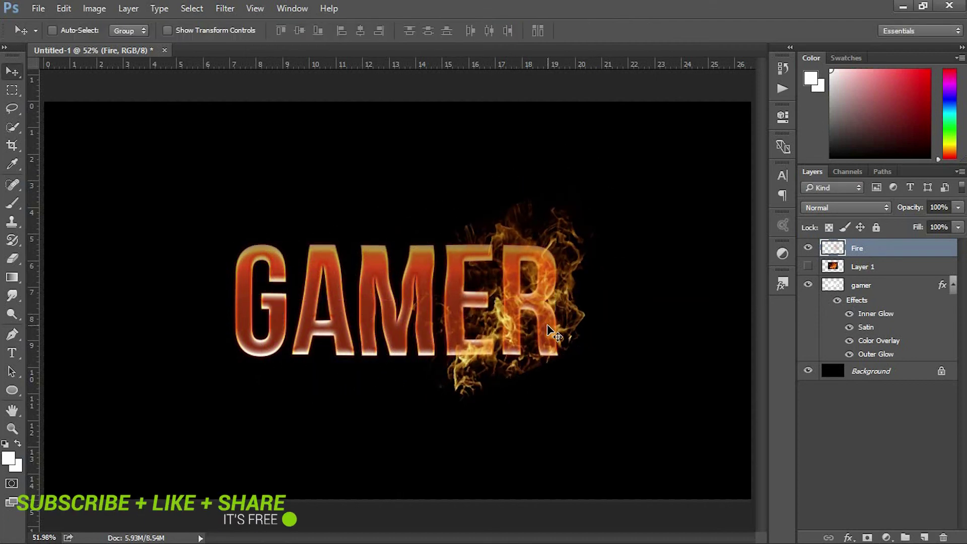
key(ctrl+t)
drag(617, 171, 629, 272)
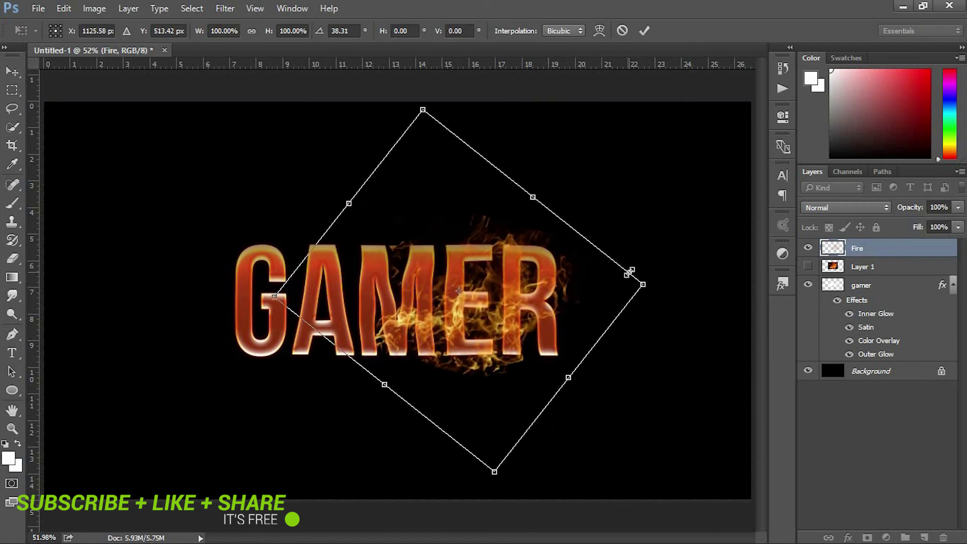
key(Escape)
Step: Set Fire to Screen blend mode, then duplicate it and rotate Fire copy onto GAMER's left side
click(846, 208)
click(845, 306)
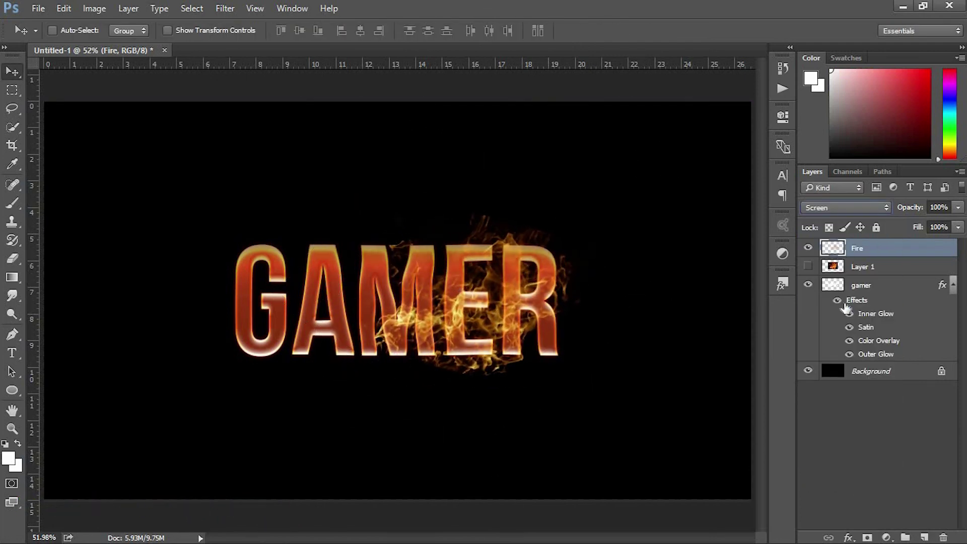
key(ctrl+j)
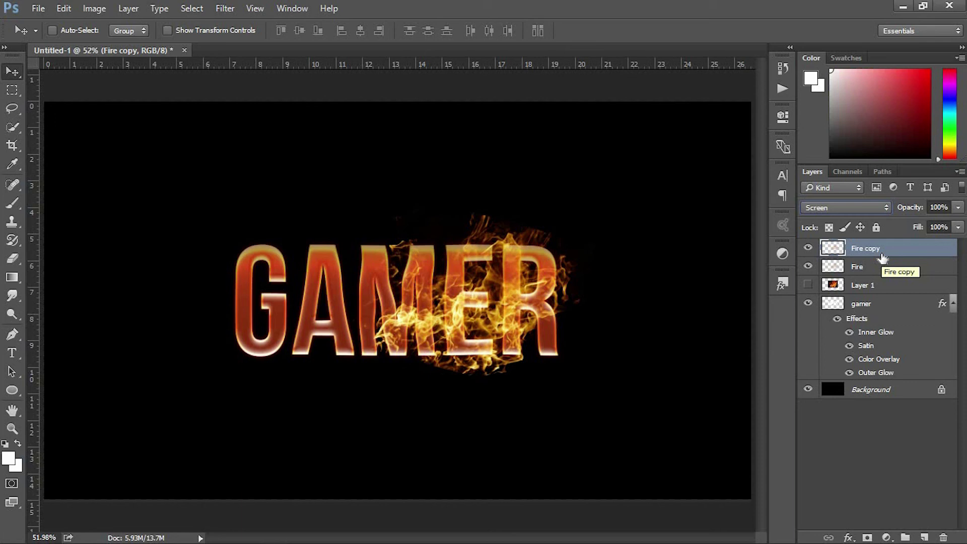
drag(382, 265, 356, 272)
key(ctrl+t)
drag(400, 147, 486, 362)
key(Return)
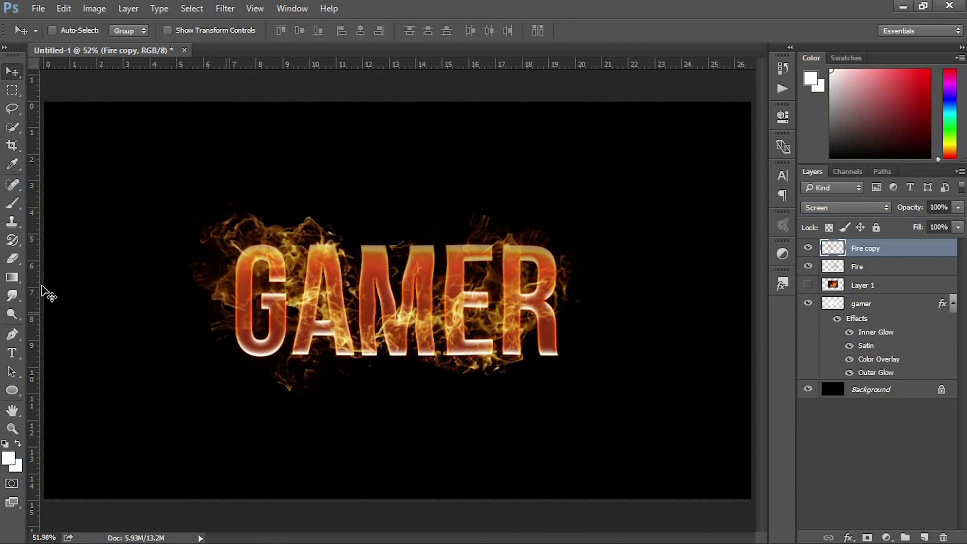
Step: Create Fire copy 2 and spread the three flame layers along the whole word
click(12, 258)
key(bracketleft)
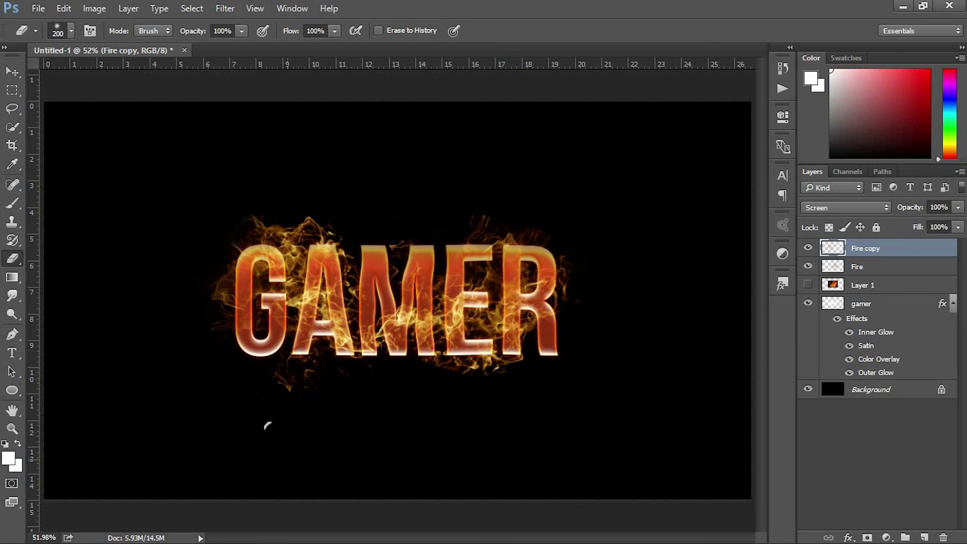
key(alt+bracketleft)
key(alt+bracketright)
drag(358, 316, 443, 321)
key(alt+bracketleft)
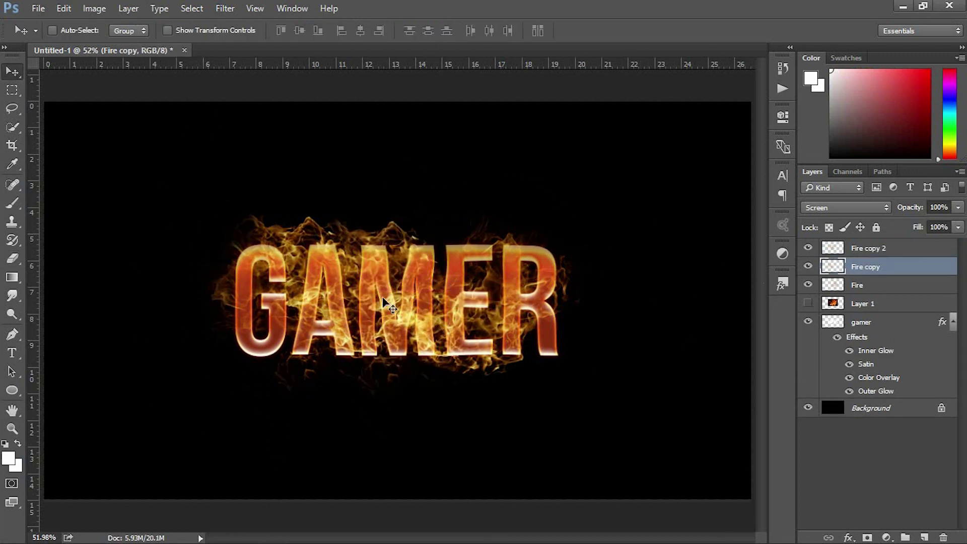
drag(388, 305, 237, 330)
key(alt+bracketleft)
mouse_move(579, 309)
mouse_down()
mouse_move(539, 287)
mouse_move(595, 303)
mouse_up()
Step: Smudge the GAMER letter edges and surrounding flames at 24% strength with a size 60 brush
click(13, 262)
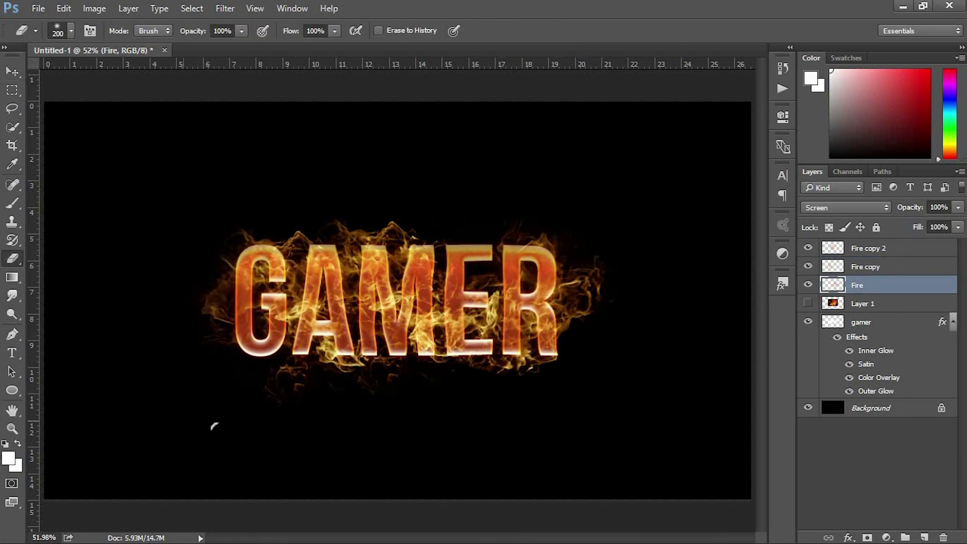
key(r)
key(alt+bracketright)
key(alt+bracketright)
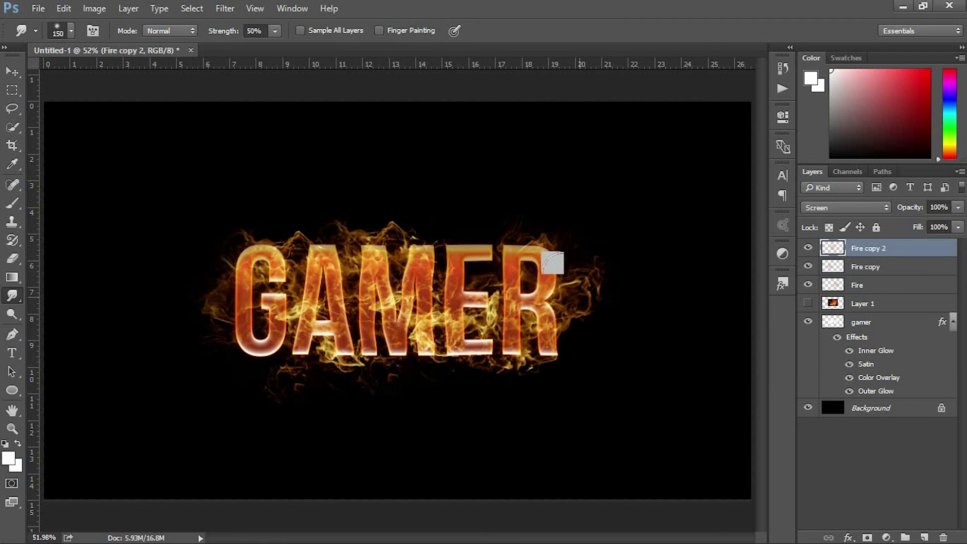
key(2)
key(4)
key(alt+bracketleft)
key(alt+bracketleft)
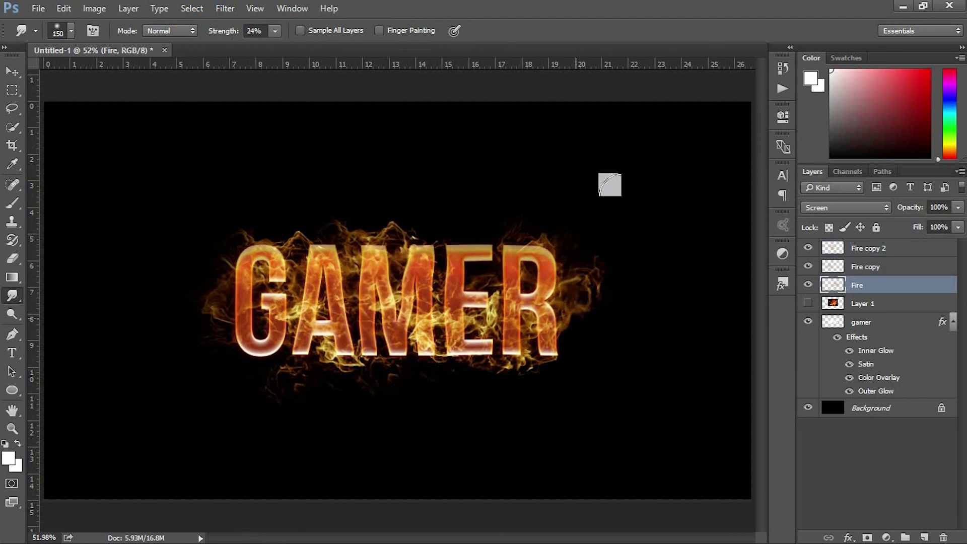
key(bracketleft)
key(bracketleft)
key(bracketleft)
key(bracketleft)
key(bracketleft)
key(alt+bracketleft)
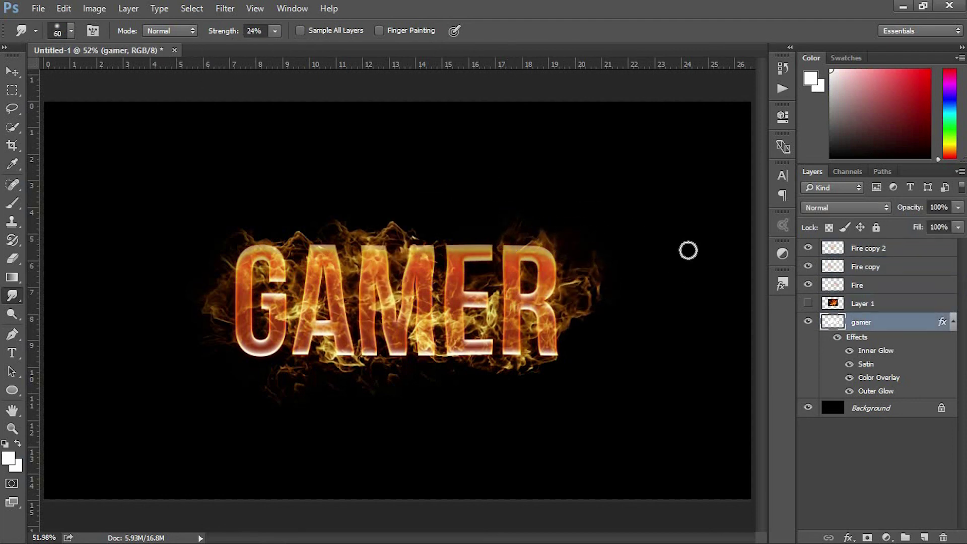
key(bracketleft)
mouse_move(434, 235)
mouse_down()
mouse_move(365, 249)
mouse_move(375, 247)
mouse_move(355, 323)
mouse_move(318, 360)
mouse_move(382, 352)
mouse_move(282, 266)
mouse_move(298, 242)
mouse_move(358, 439)
mouse_up()
drag(546, 348, 561, 353)
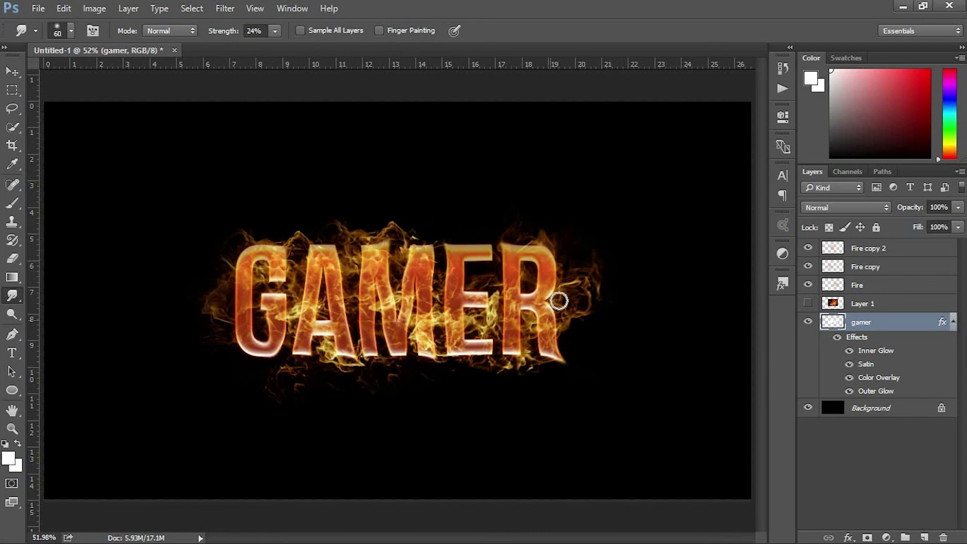
key(alt+bracketright)
key(alt+bracketright)
mouse_move(367, 238)
mouse_down()
mouse_move(292, 302)
mouse_move(207, 342)
mouse_up()
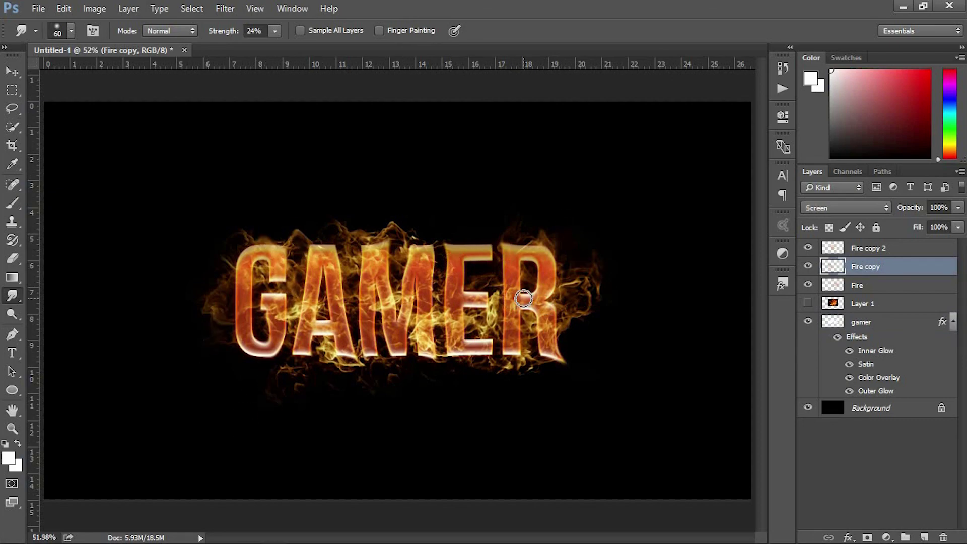